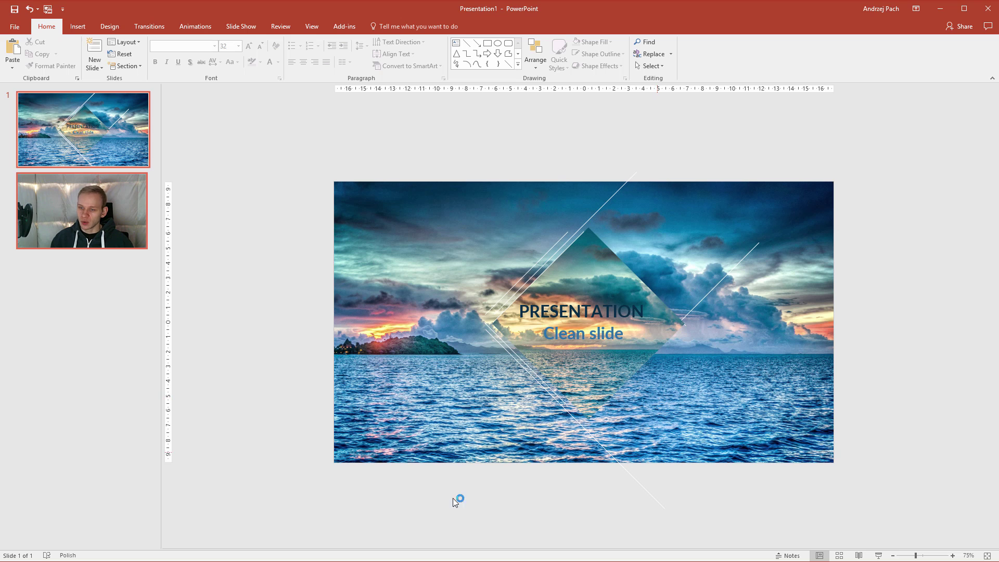
# Select the diamond and undo/redo its fill to compare the solid white and see-through photo looks.
pyautogui.click(579, 367)
pyautogui.hotkey('ctrl', 'z')
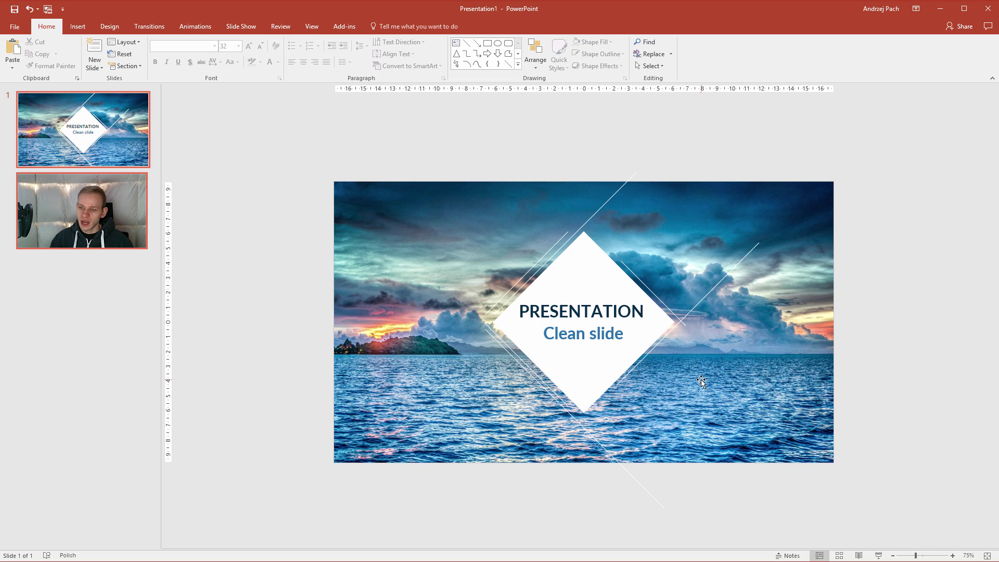
pyautogui.hotkey('ctrl', 'z')
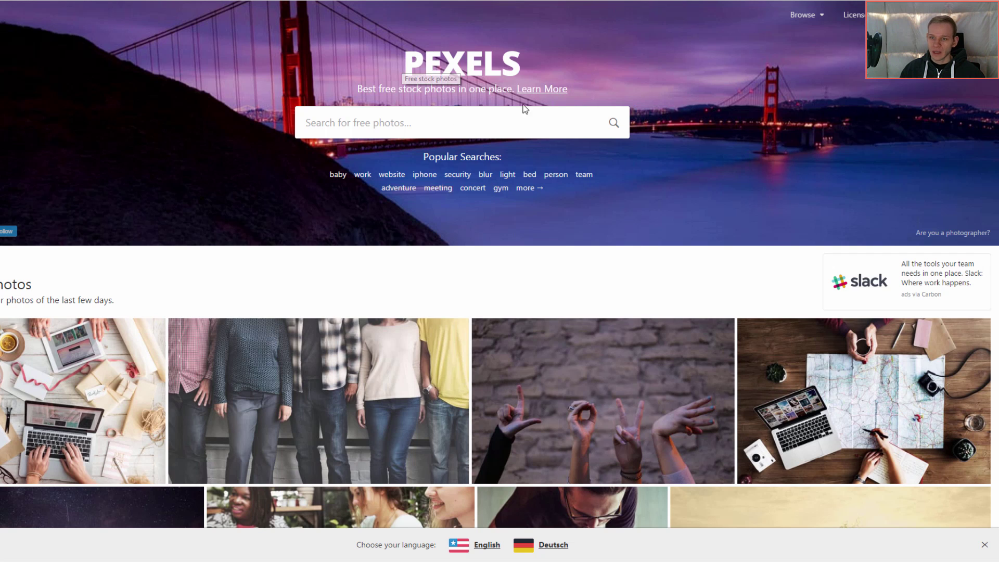
# Search Pexels for 'water' and open the Bora Bora sea-sunset photo's page.
pyautogui.click(456, 116)
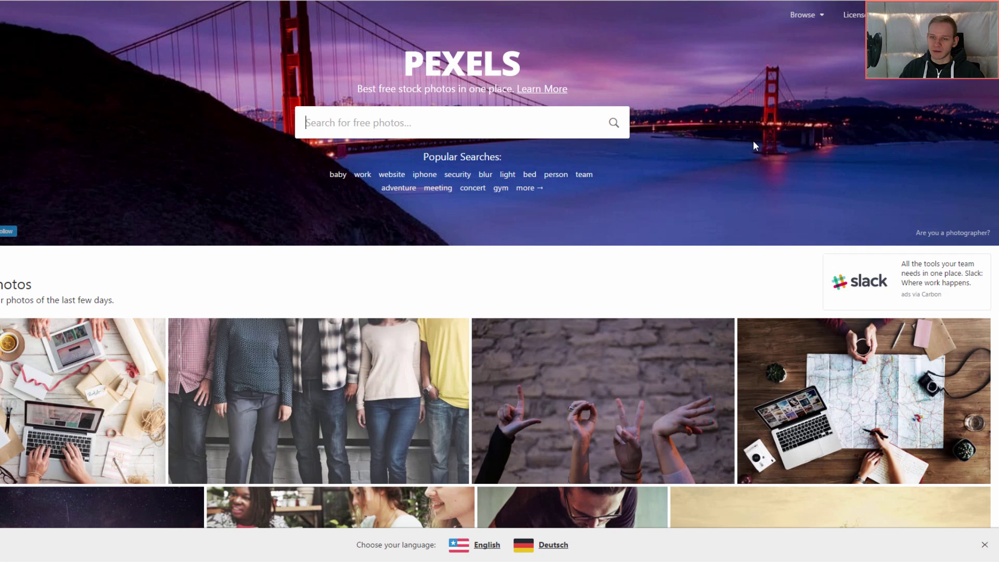
pyautogui.write('water')
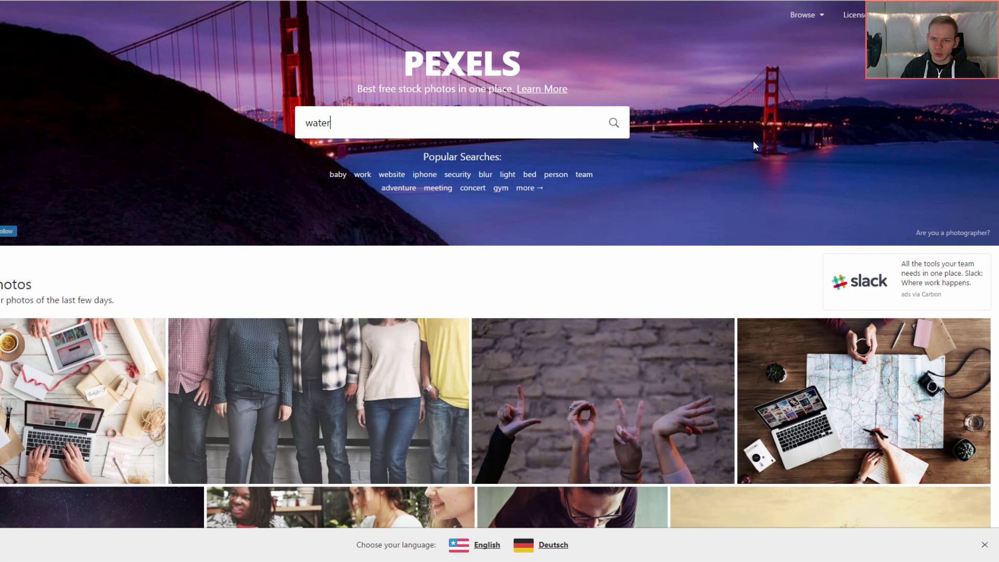
pyautogui.press('Return')
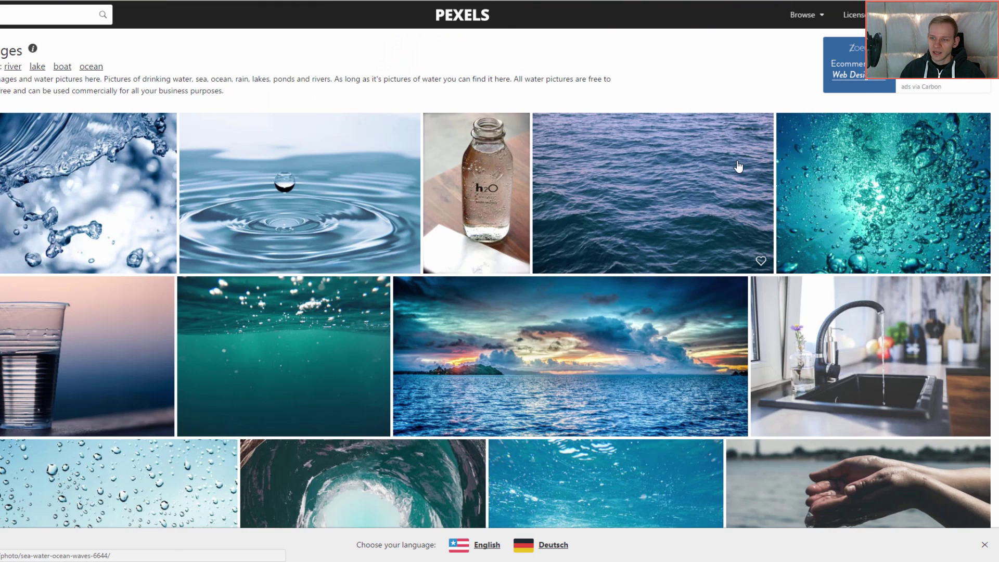
pyautogui.scroll(-5, 677, 146)
pyautogui.scroll(-2, 666, 139)
pyautogui.scroll(5, 666, 157)
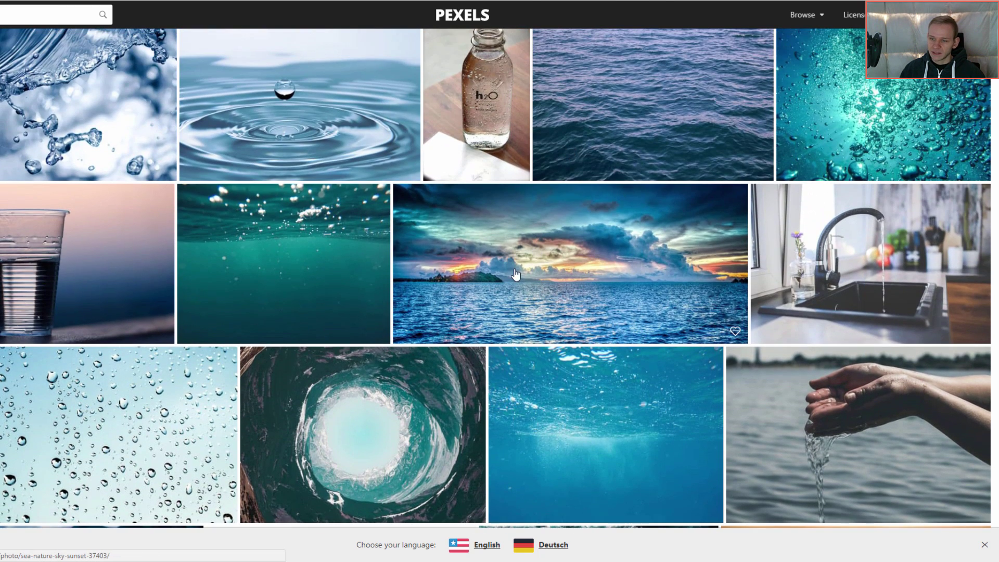
pyautogui.click(553, 284)
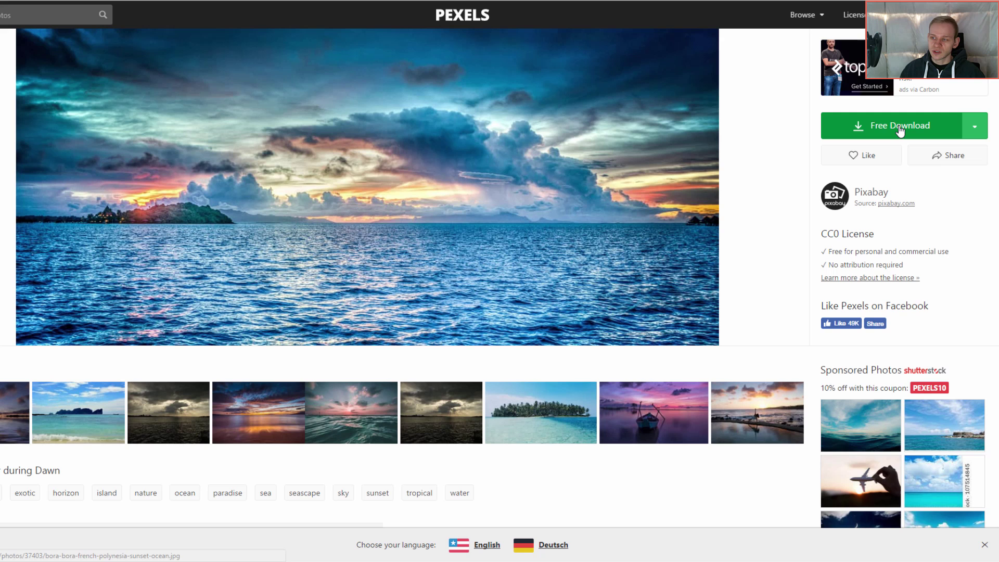
# Pick a custom download size for the sunset photo with a width of 2400 pixels.
pyautogui.click(975, 126)
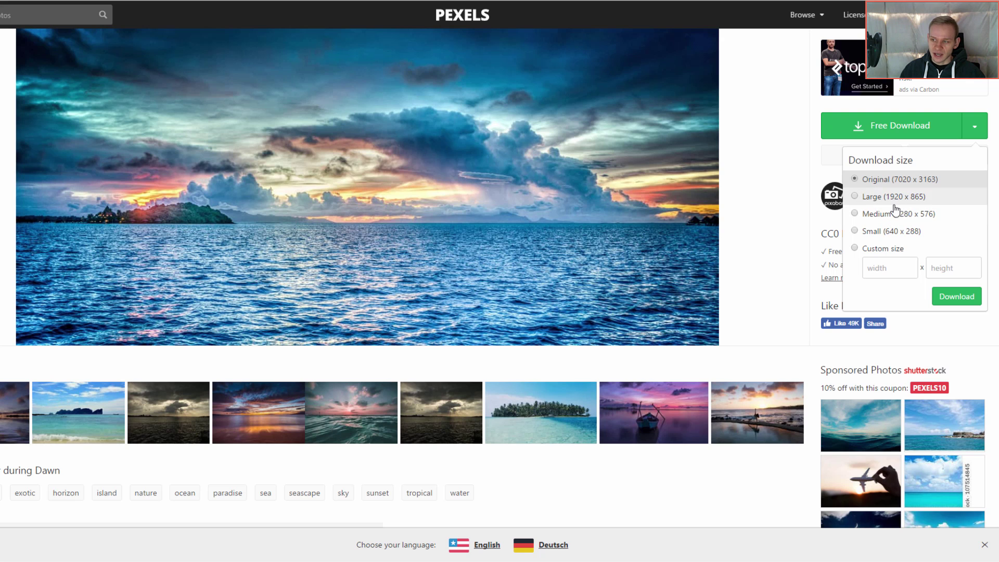
pyautogui.click(877, 256)
pyautogui.write('2000')
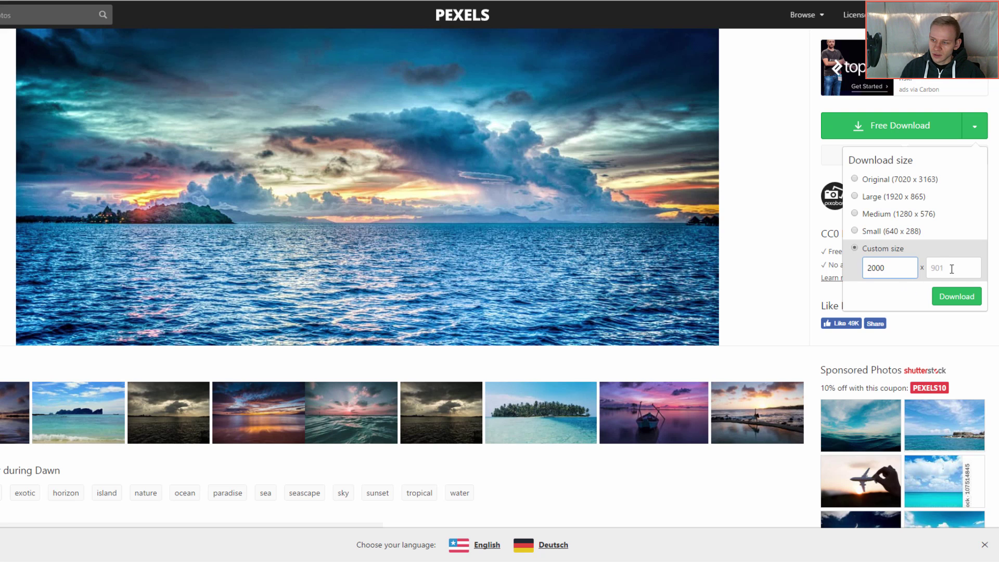
pyautogui.click(831, 267)
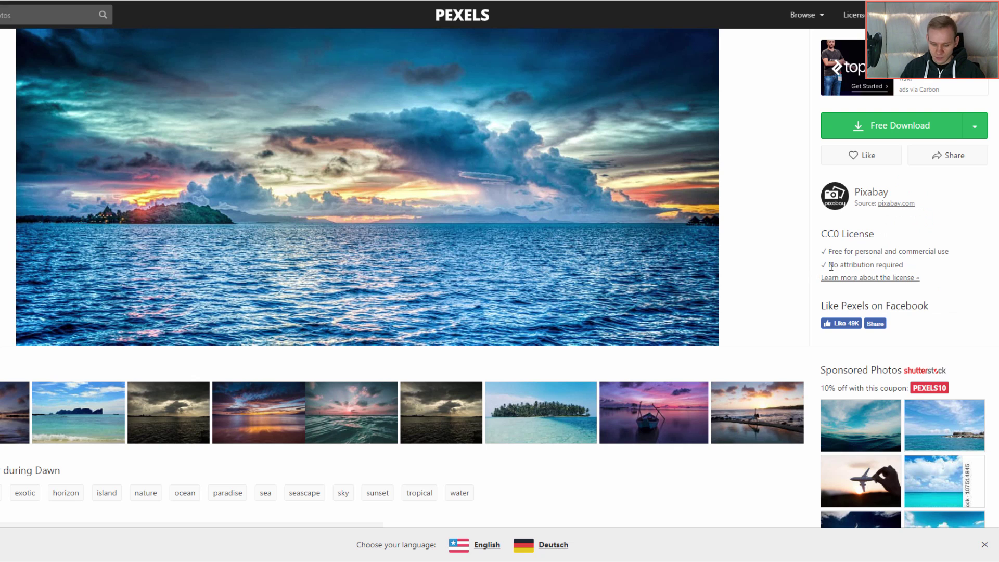
# Download the 2400-wide photo and drag the Bora Bora JPG onto the blank slide.
pyautogui.moveTo(864, 280)
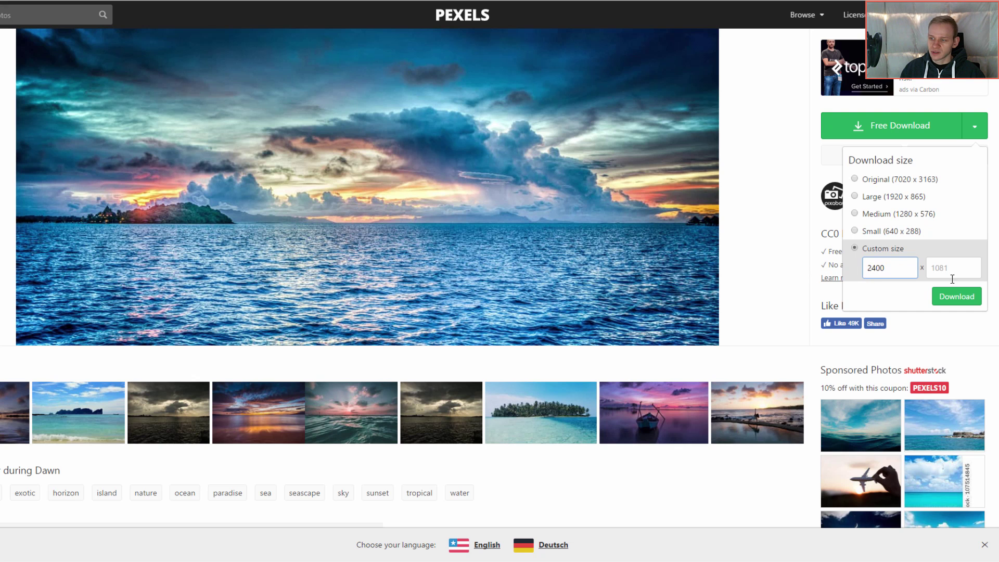
pyautogui.click(952, 298)
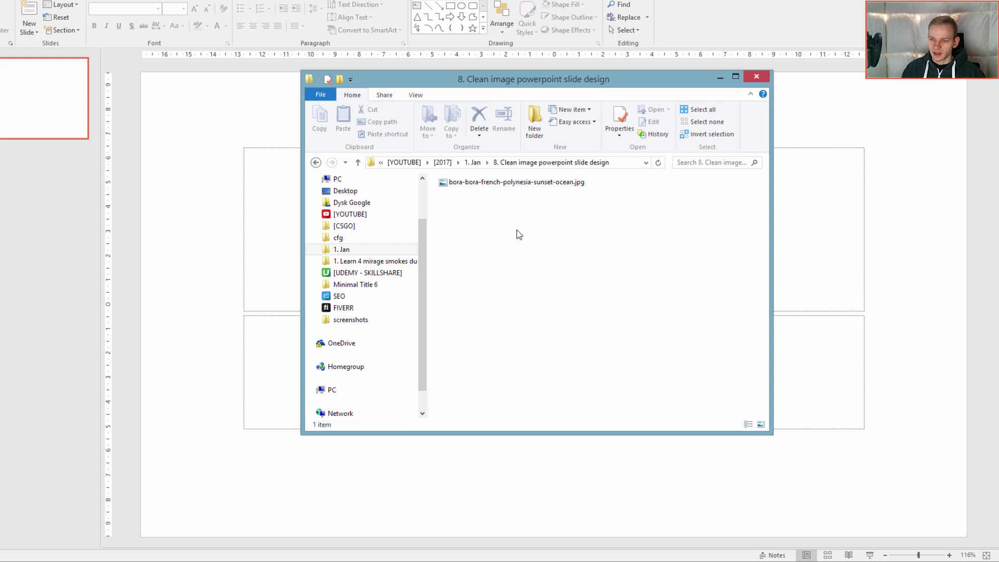
pyautogui.moveTo(515, 182); pyautogui.dragTo(192, 217)
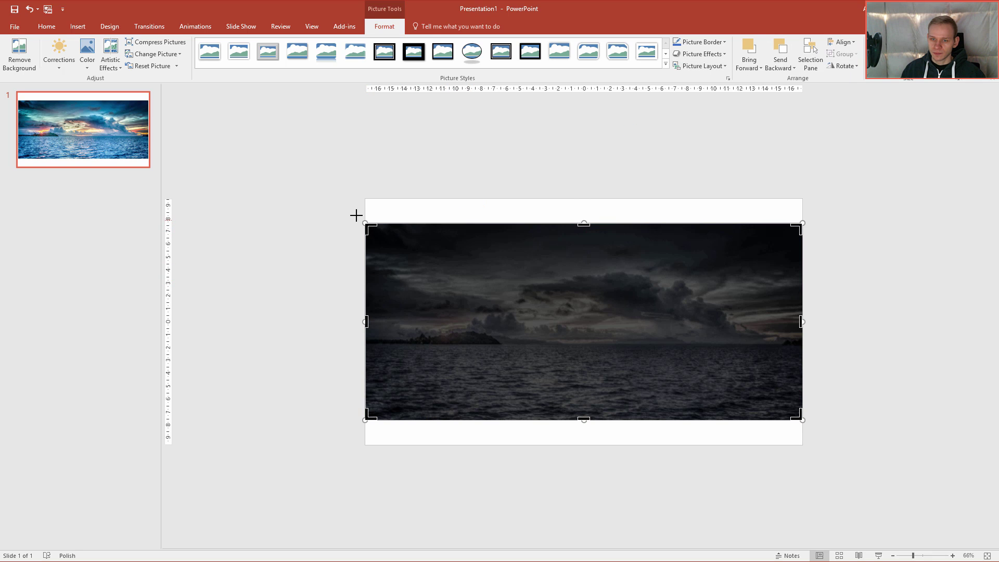
# Enlarge and crop the photo down to the slide's bottom edge, reframe it leftward and align it up.
pyautogui.moveTo(357, 215); pyautogui.dragTo(398, 203)
pyautogui.moveTo(859, 420); pyautogui.dragTo(914, 447)
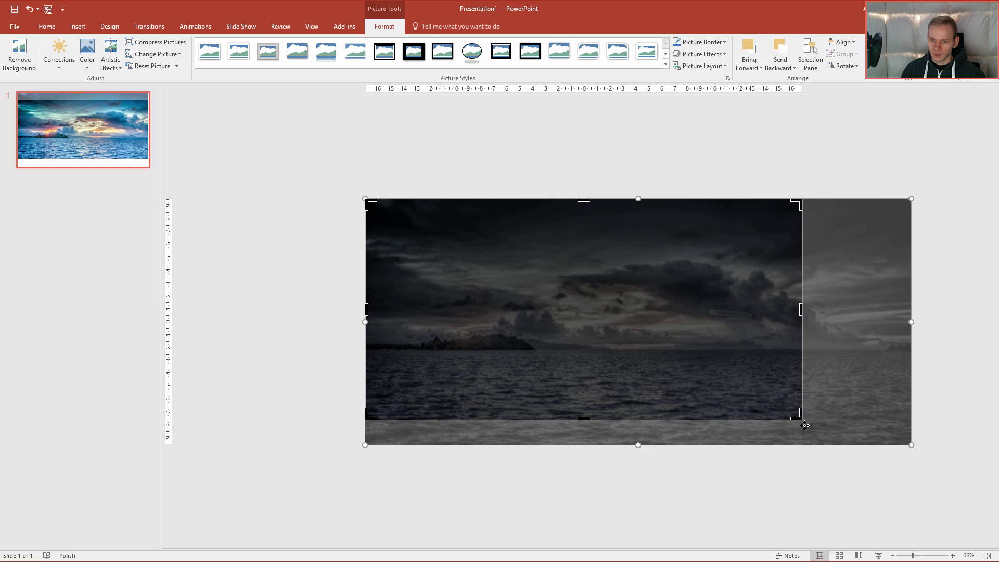
pyautogui.moveTo(801, 426); pyautogui.dragTo(804, 442)
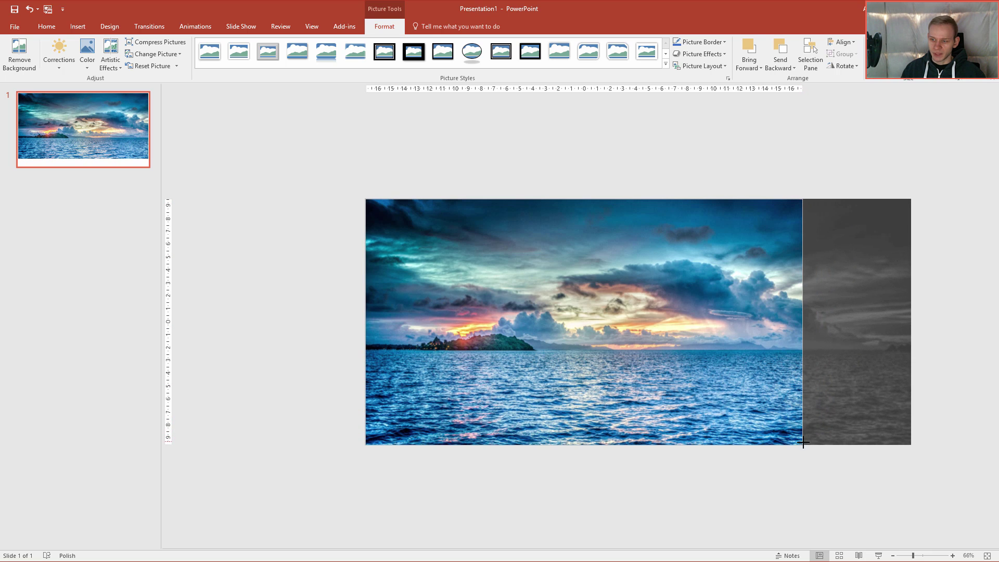
pyautogui.moveTo(878, 316); pyautogui.dragTo(663, 329)
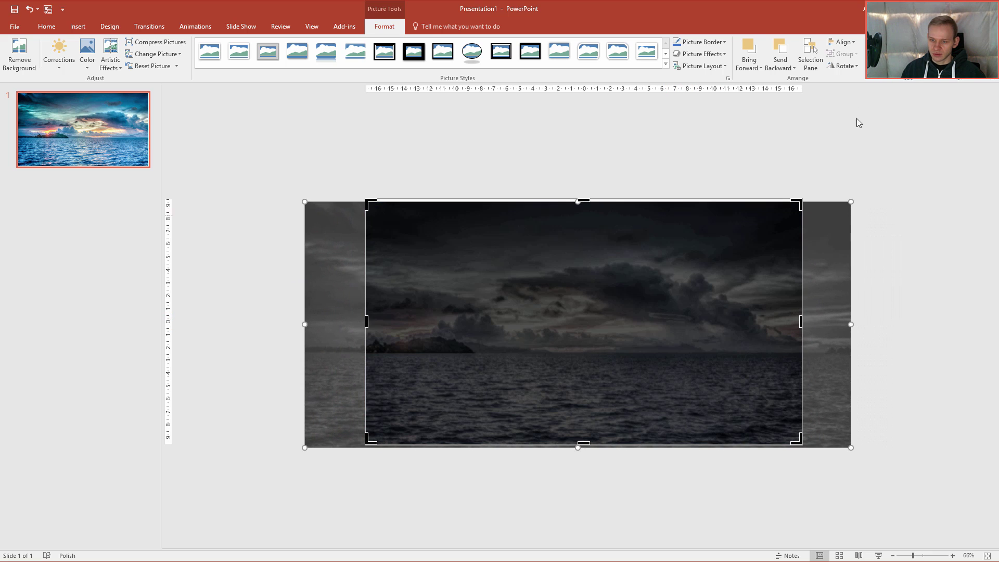
pyautogui.press('Escape')
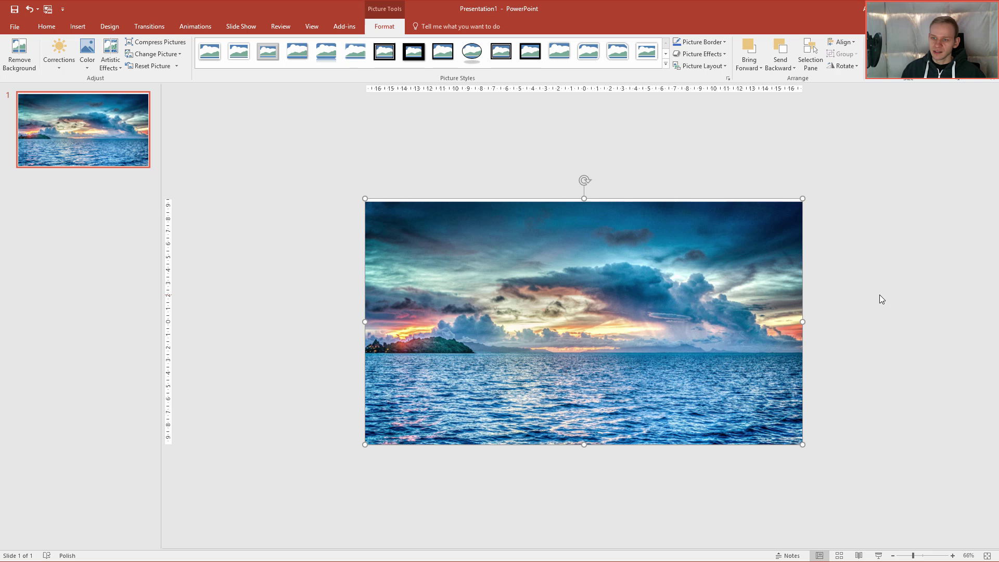
pyautogui.moveTo(588, 221); pyautogui.dragTo(591, 217)
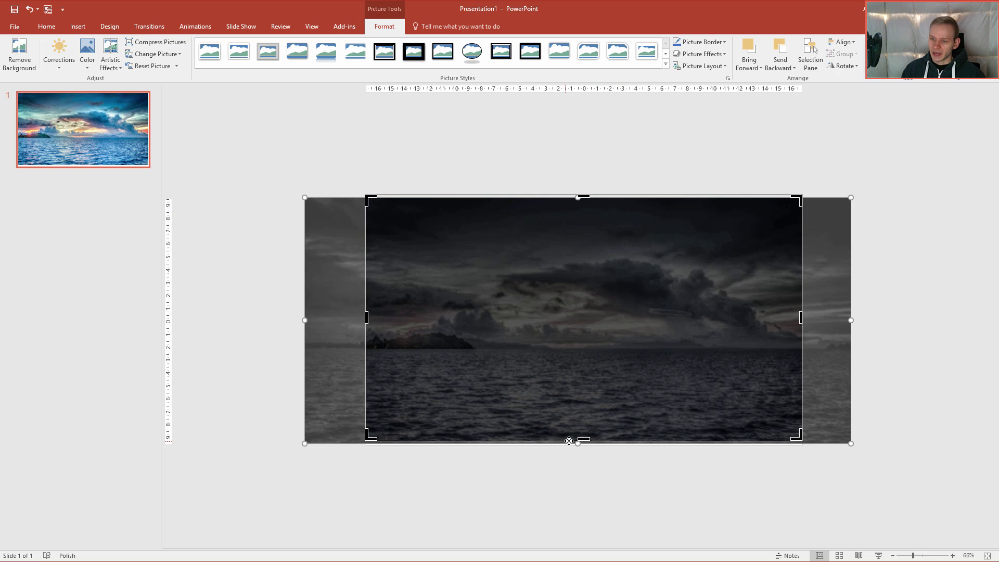
# Recrop the photo to fine-tune its framing so it fills the slide edge to edge.
pyautogui.hotkey('alt', 'j')
pyautogui.press('p')
pyautogui.press('v')
pyautogui.press('c')
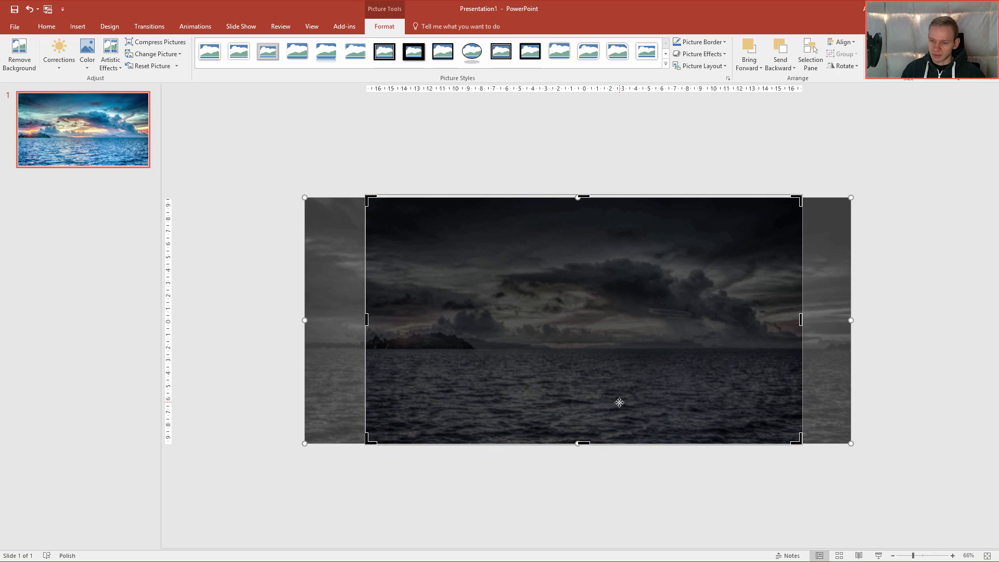
pyautogui.moveTo(618, 402); pyautogui.dragTo(622, 403)
pyautogui.press('Escape')
pyautogui.click(834, 327)
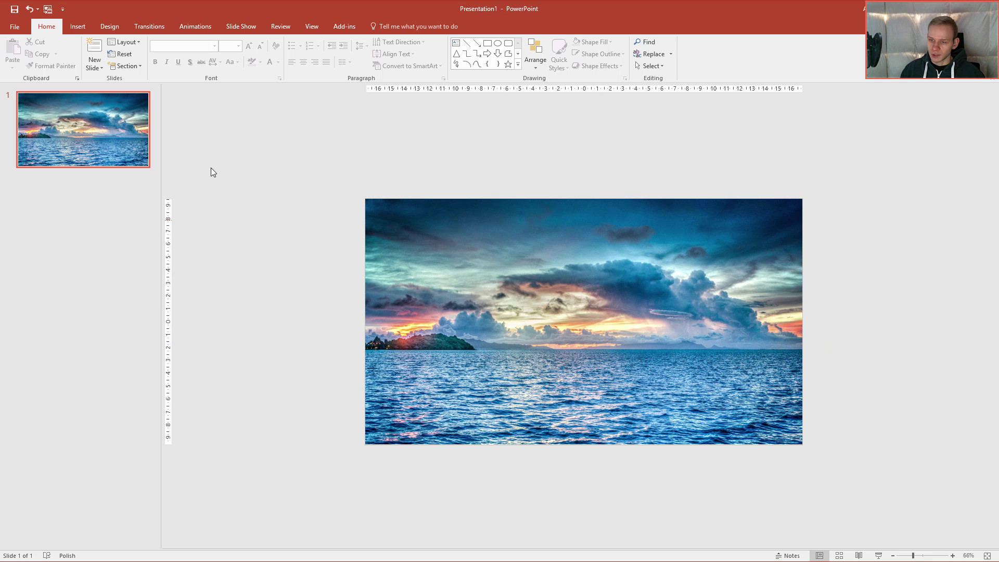
# Draw a blue square over the photo, rotate it 45° into a diamond and centre it.
pyautogui.click(77, 27)
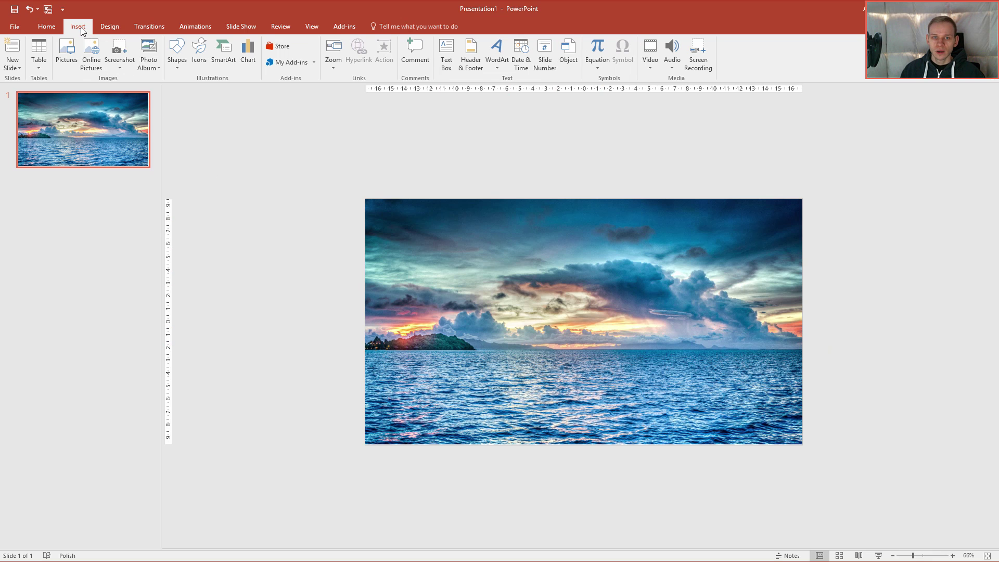
pyautogui.click(175, 65)
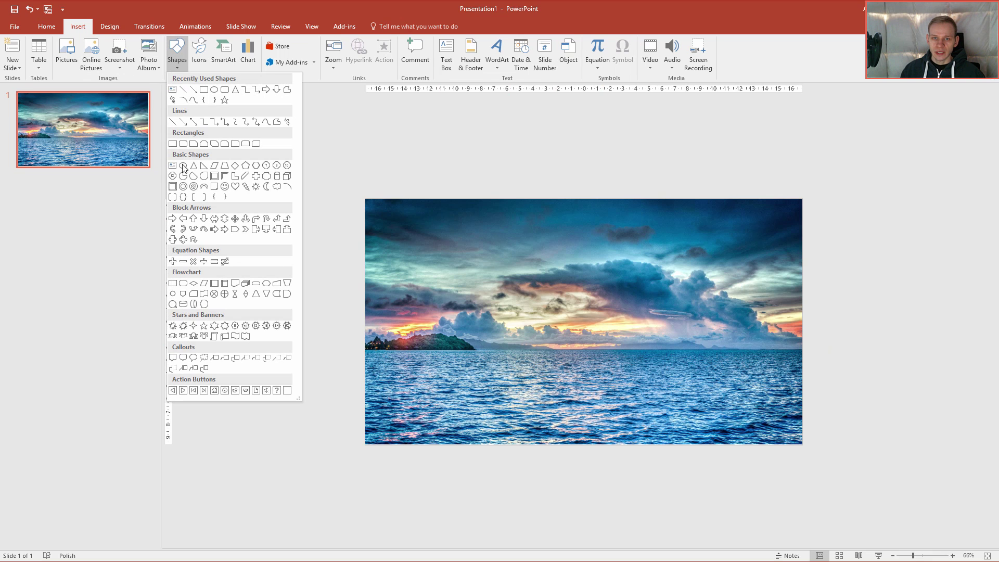
pyautogui.click(204, 90)
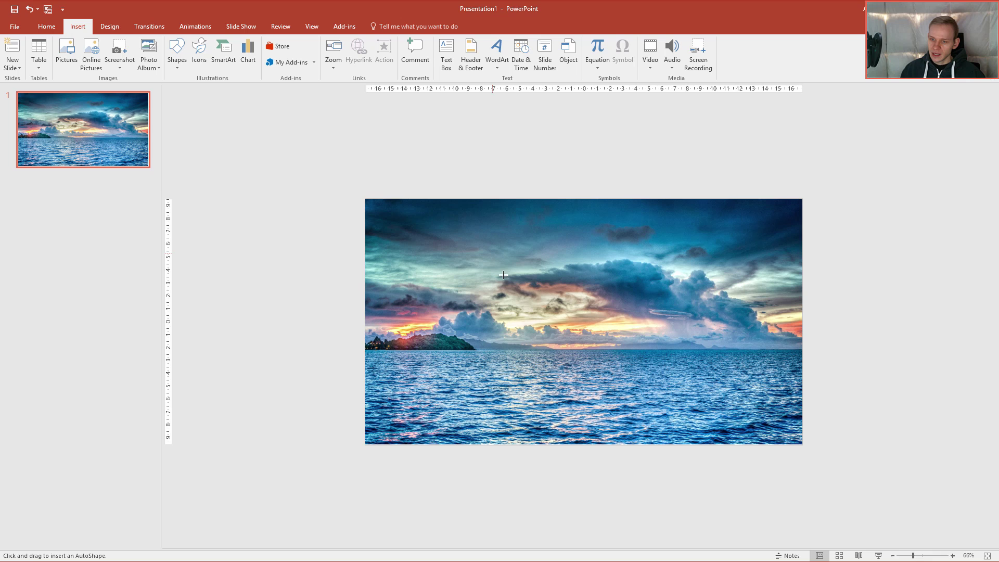
pyautogui.moveTo(528, 290)
pyautogui.mouseDown()
pyautogui.moveTo(629, 370)
pyautogui.moveTo(618, 354)
pyautogui.mouseUp()
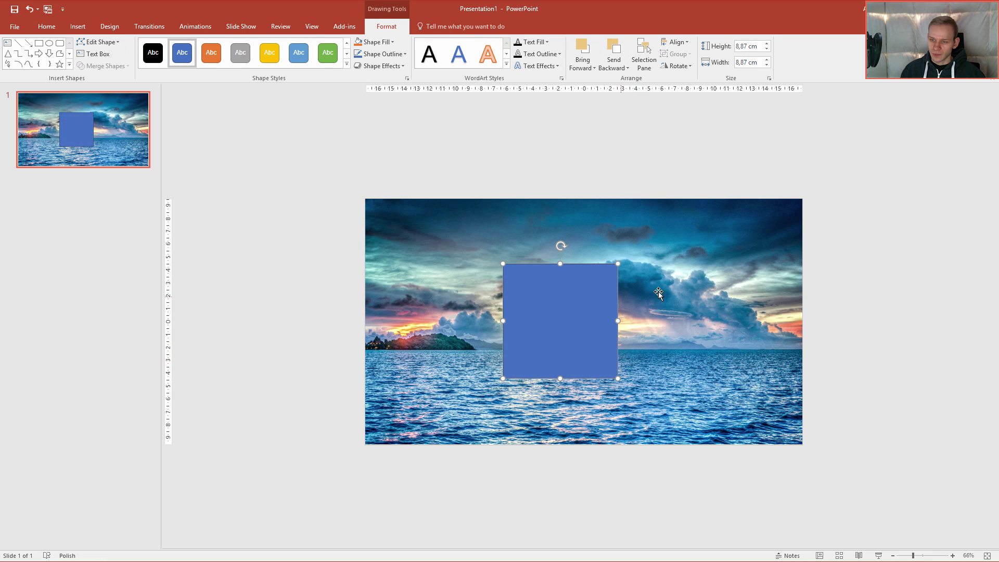
pyautogui.moveTo(560, 247); pyautogui.dragTo(509, 268)
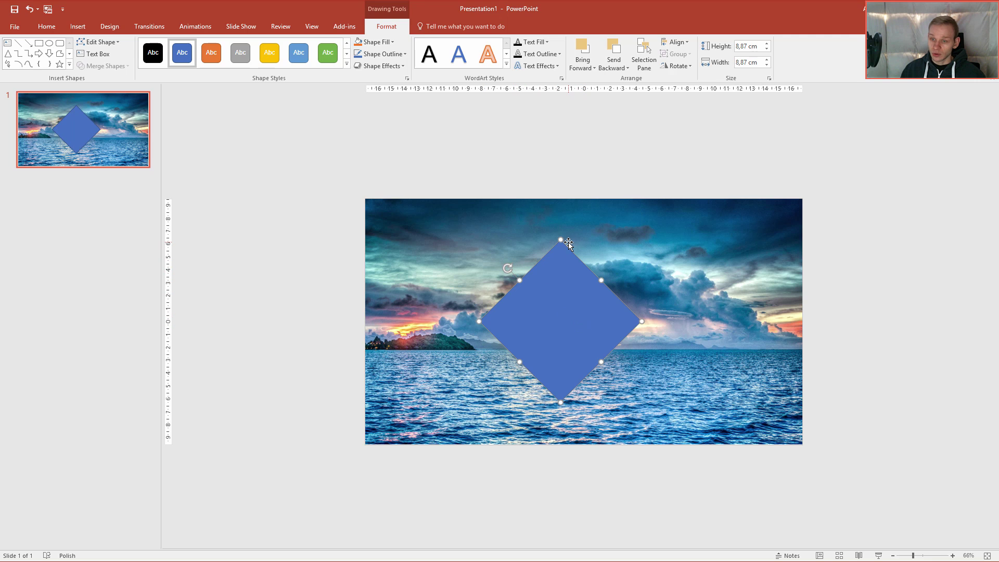
pyautogui.moveTo(549, 290); pyautogui.dragTo(571, 295)
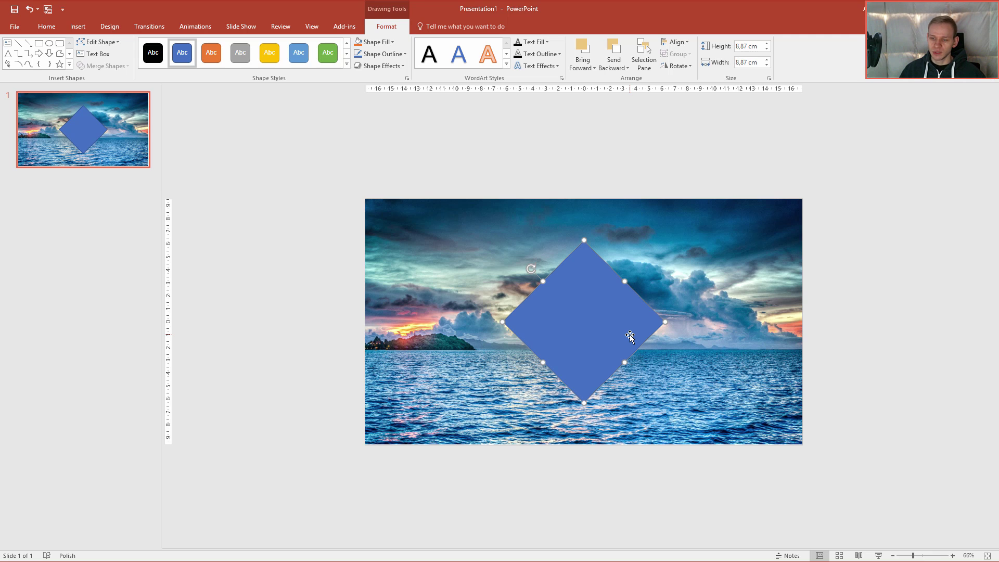
# Fill the diamond solid white, remove its outline and resize it from its bottom point.
pyautogui.click(393, 41)
pyautogui.click(358, 62)
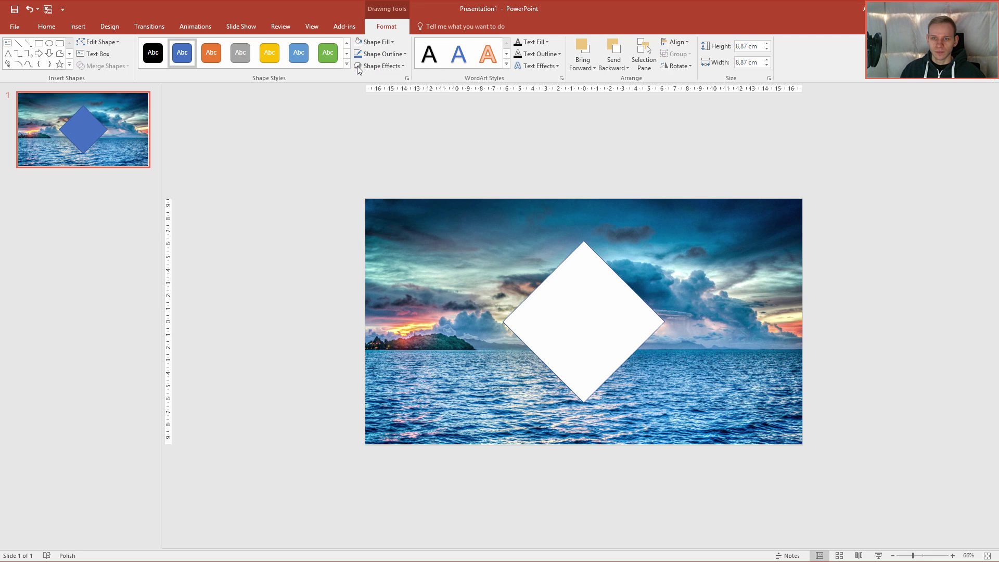
pyautogui.click(388, 58)
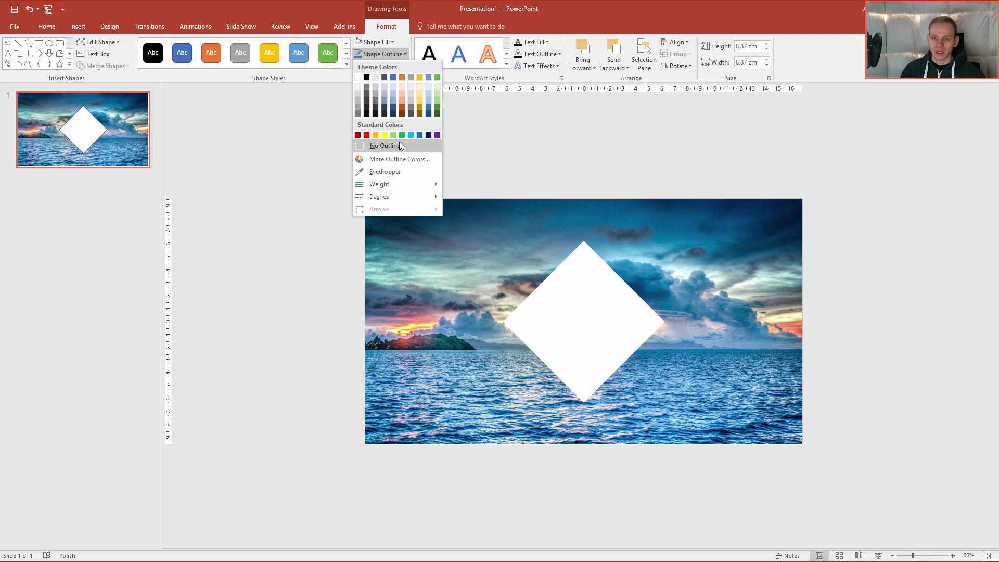
pyautogui.click(383, 146)
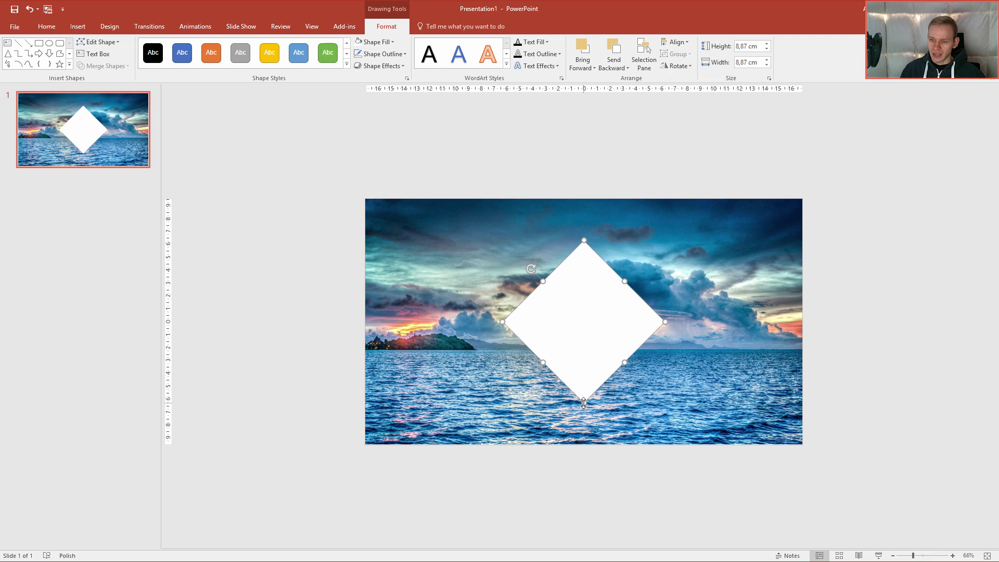
pyautogui.moveTo(584, 402)
pyautogui.mouseDown()
pyautogui.moveTo(587, 364)
pyautogui.moveTo(588, 409)
pyautogui.moveTo(586, 370)
pyautogui.moveTo(589, 396)
pyautogui.mouseUp()
pyautogui.press('Escape')
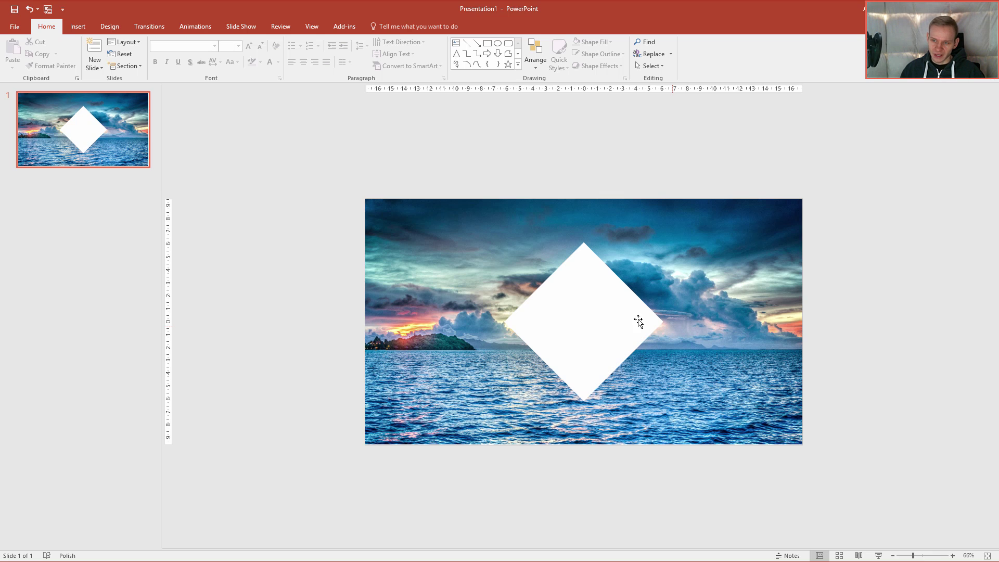
# Draw a vertical straight line from above the slide down to the diamond.
pyautogui.click(88, 26)
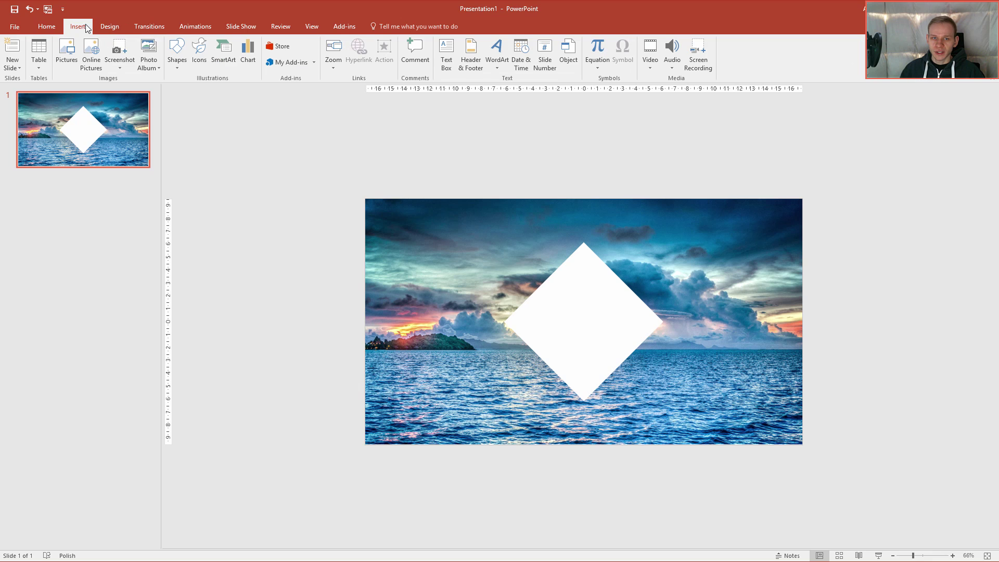
pyautogui.click(179, 60)
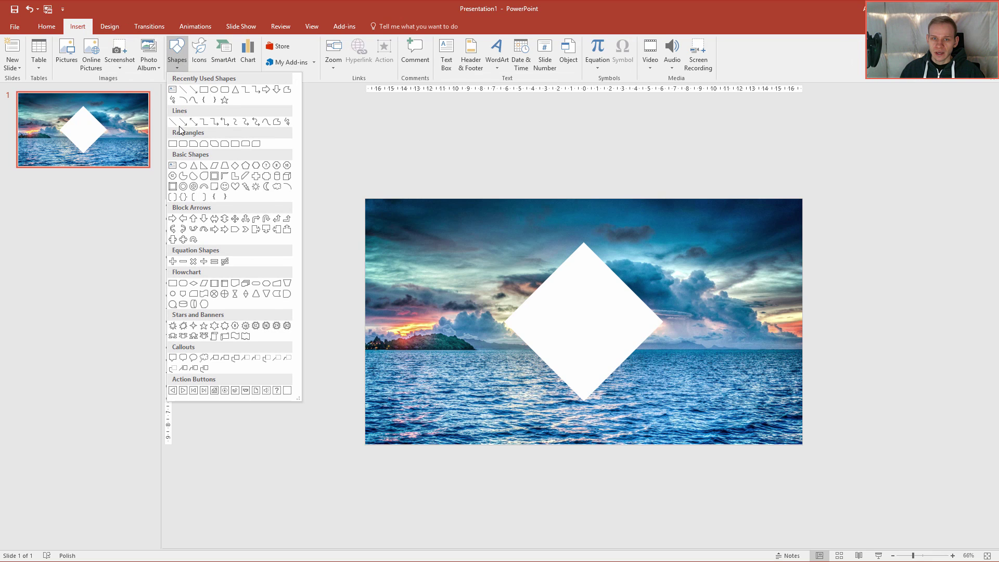
pyautogui.click(183, 88)
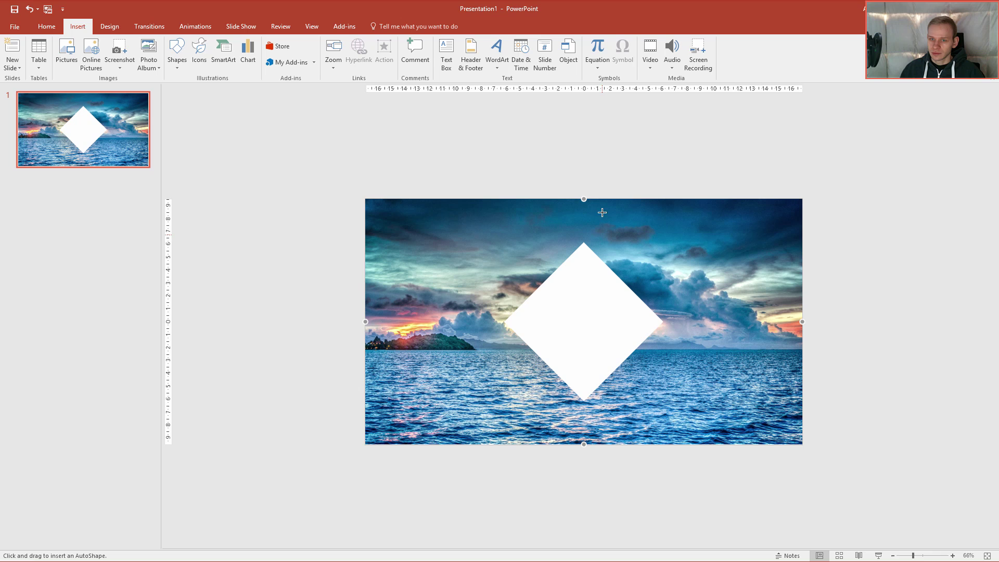
pyautogui.moveTo(529, 120); pyautogui.dragTo(536, 292)
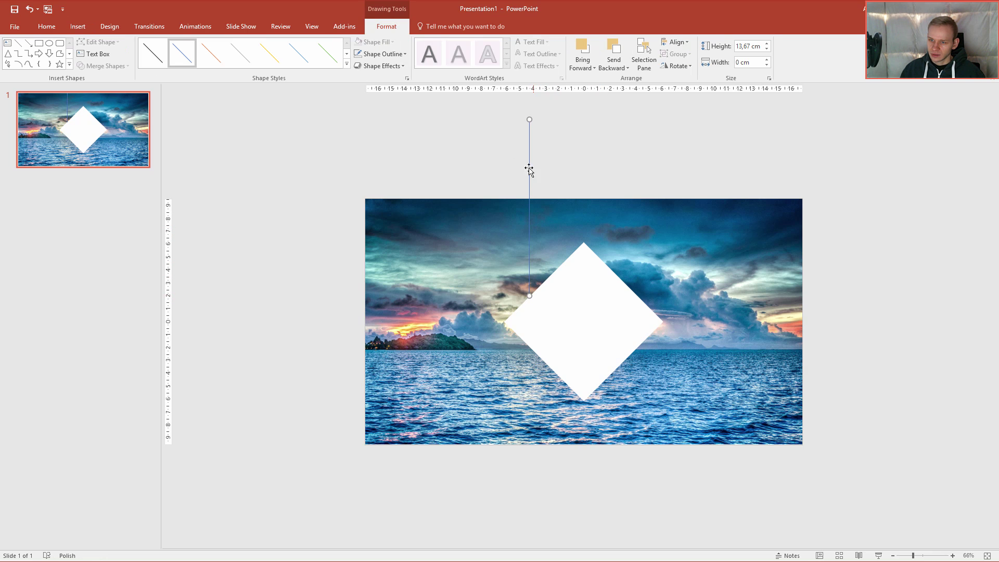
# Give the line a 1 pt white outline and nudge it slightly lower.
pyautogui.click(396, 65)
pyautogui.click(385, 53)
pyautogui.click(395, 54)
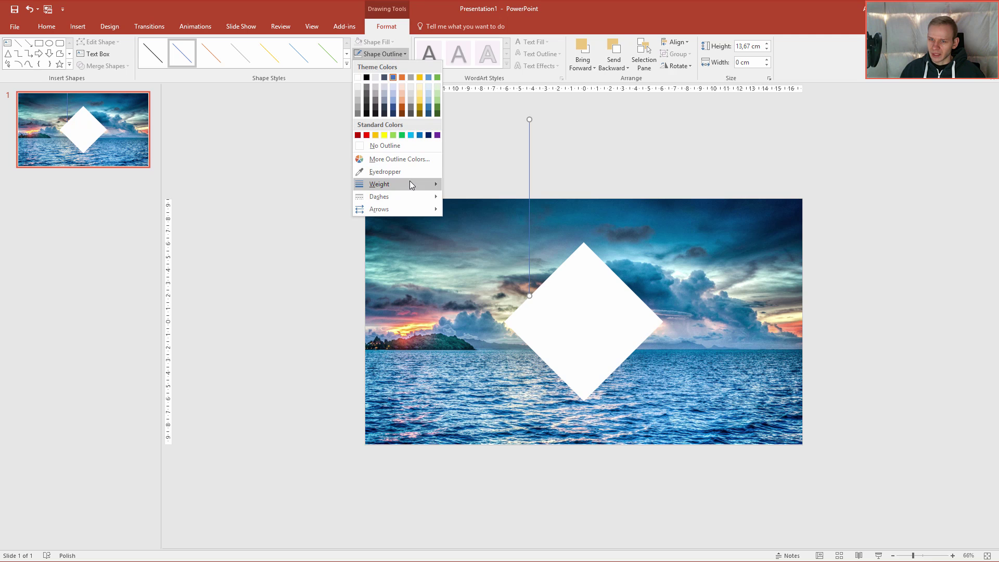
pyautogui.moveTo(426, 185)
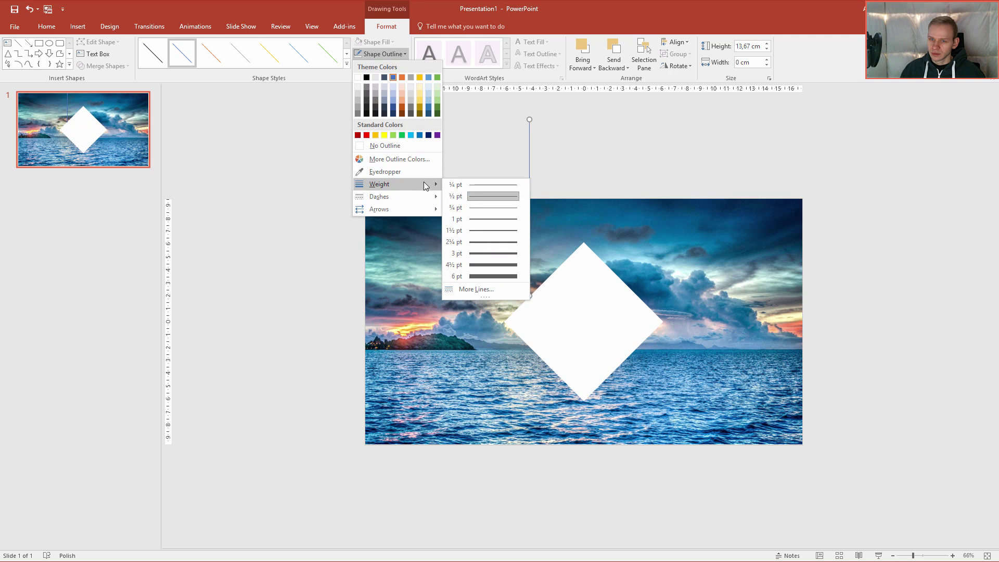
pyautogui.click(488, 220)
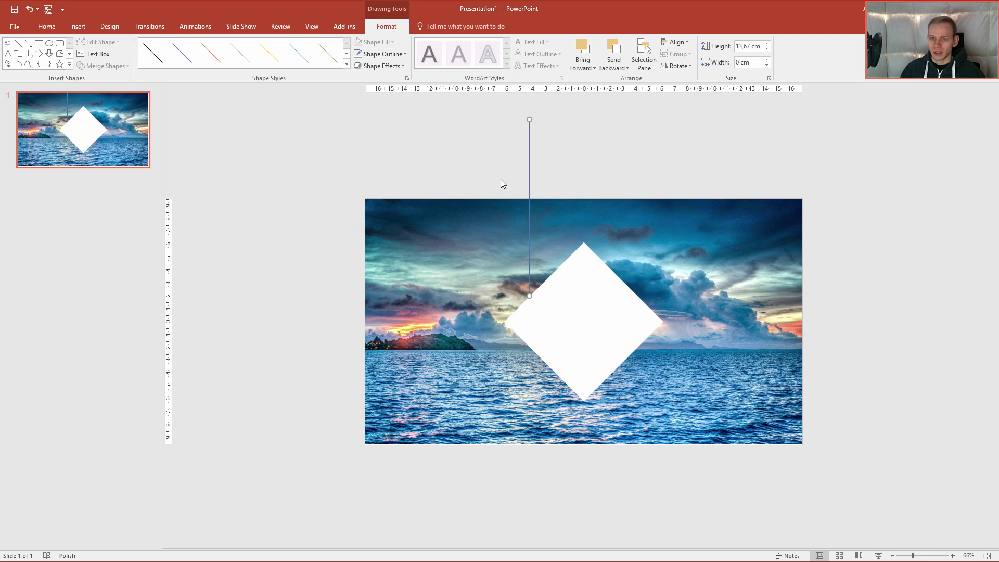
pyautogui.click(403, 54)
pyautogui.click(357, 78)
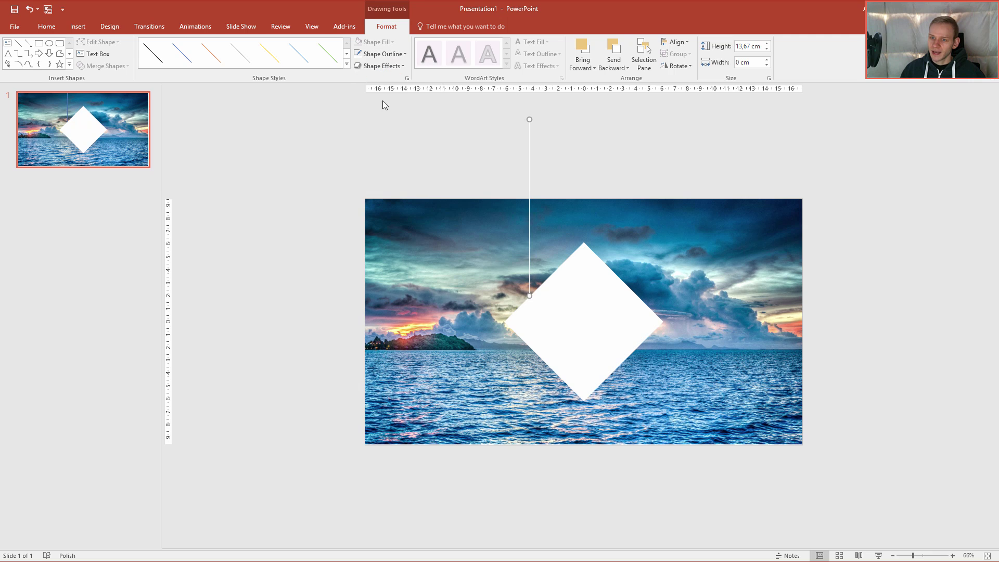
pyautogui.moveTo(526, 169)
pyautogui.mouseDown()
pyautogui.moveTo(510, 181)
pyautogui.moveTo(529, 195)
pyautogui.moveTo(534, 181)
pyautogui.mouseUp()
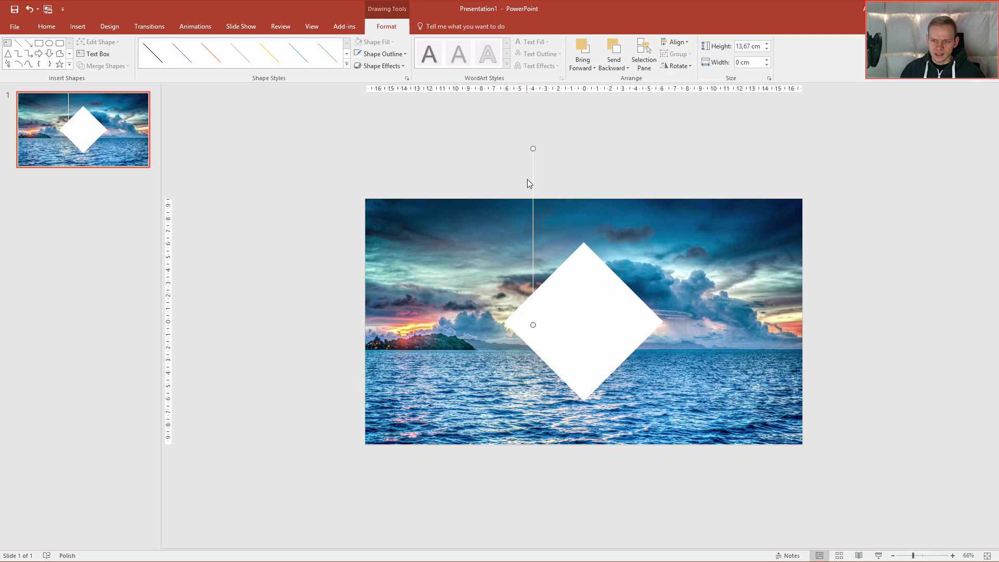
# Rotate the white line to 45° in Format Shape and move it down toward the diamond.
pyautogui.rightClick(531, 178)
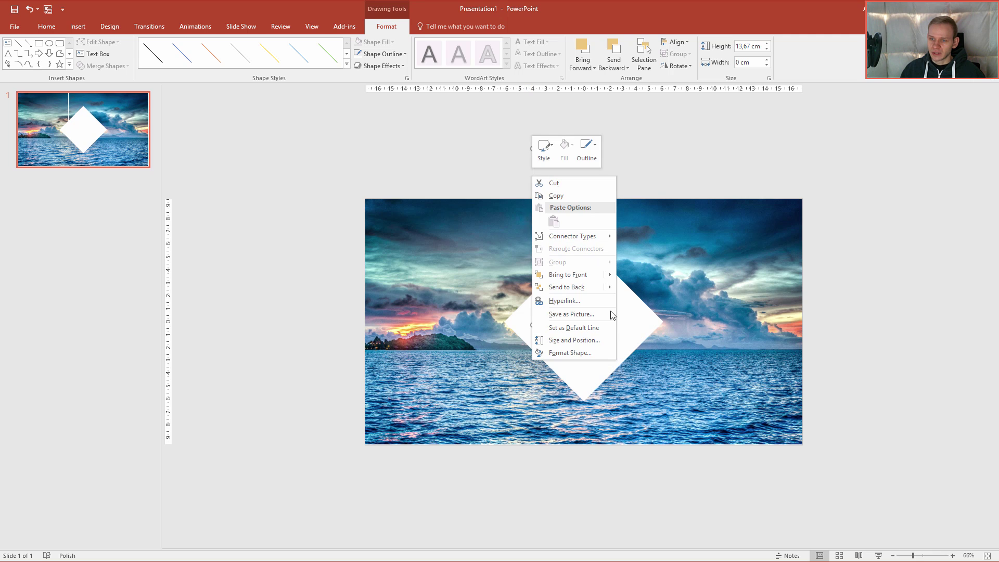
pyautogui.click(571, 353)
pyautogui.hotkey('ctrl', 'z')
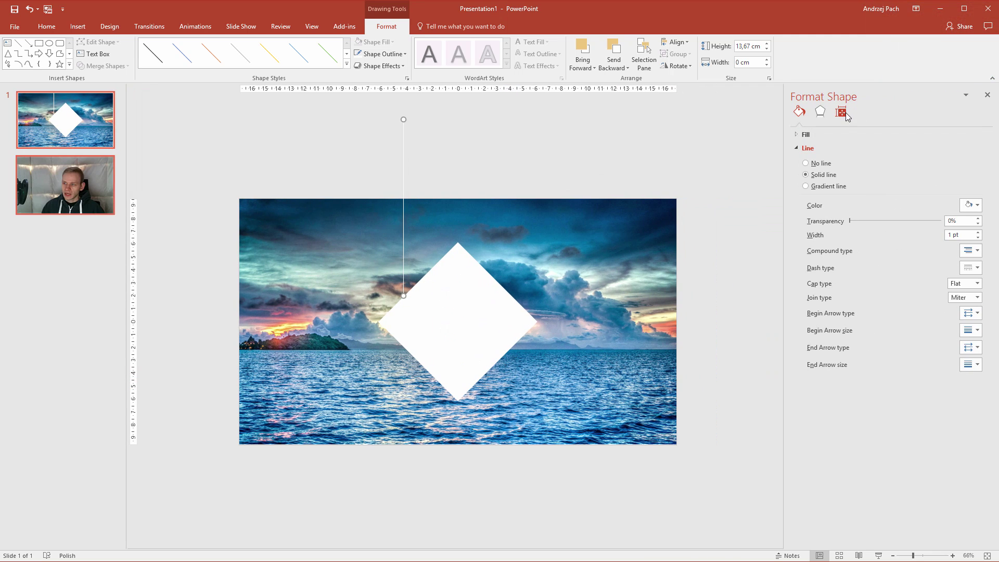
pyautogui.click(841, 112)
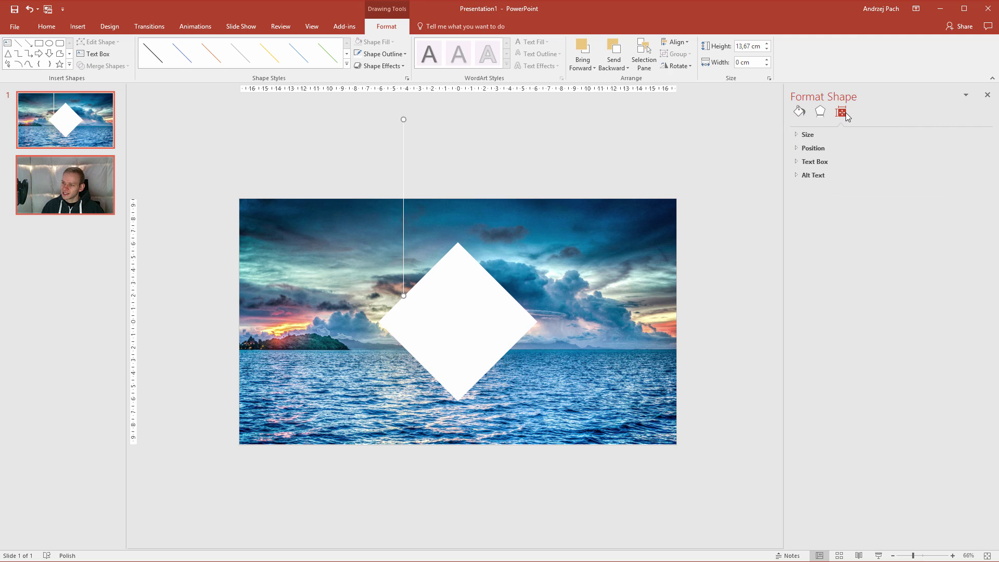
pyautogui.click(799, 135)
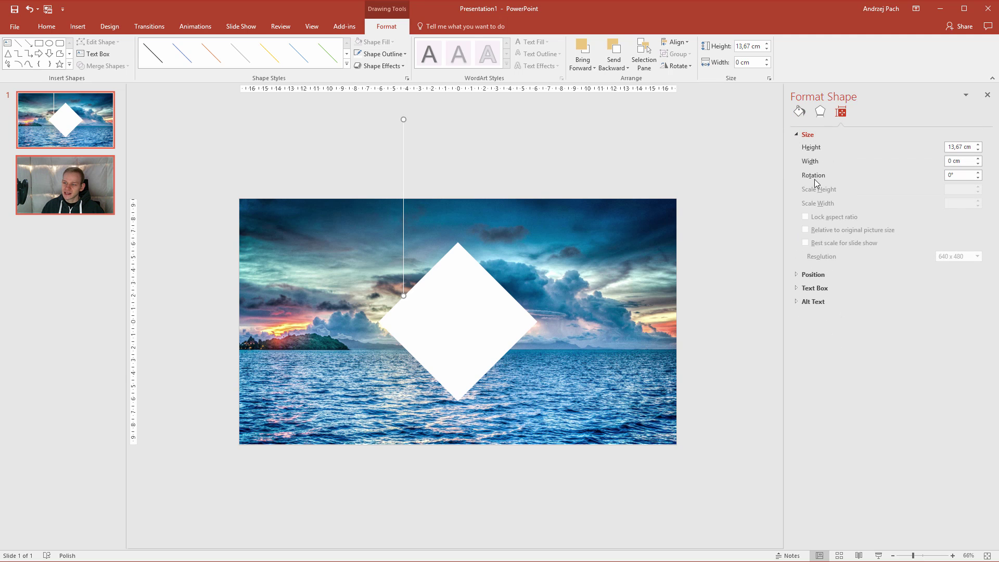
pyautogui.click(979, 173)
pyautogui.click(979, 172)
pyautogui.click(979, 173)
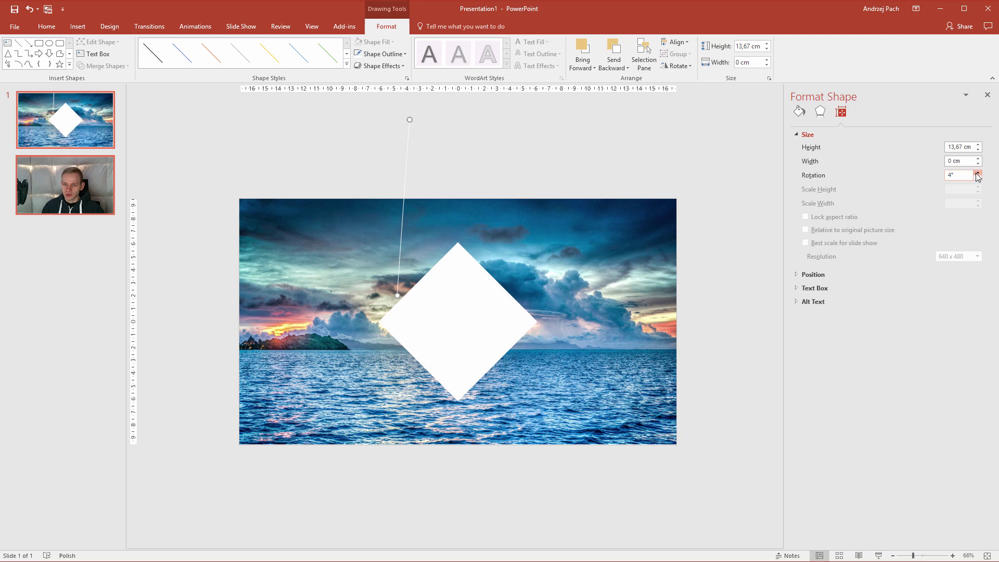
pyautogui.press('Return')
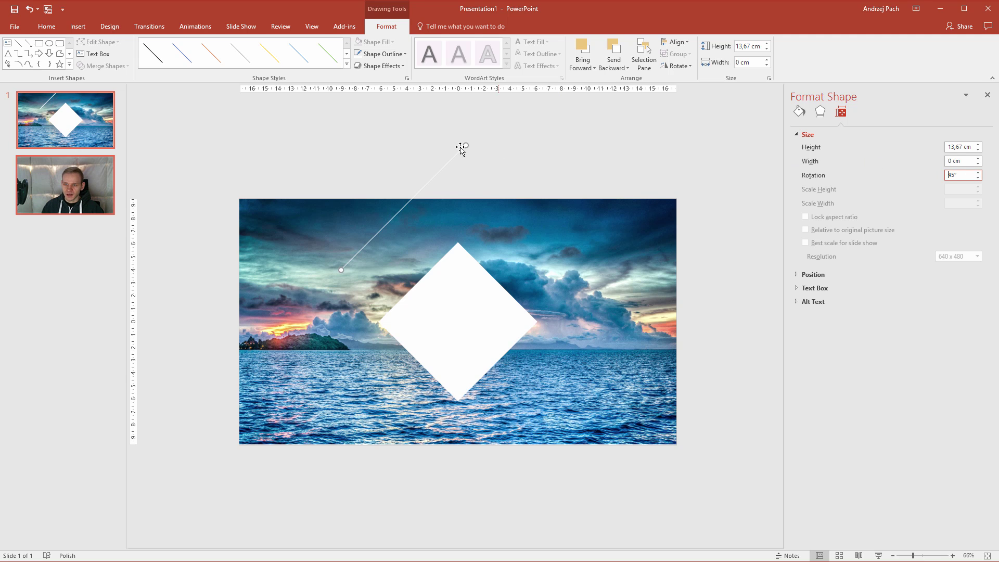
pyautogui.moveTo(444, 164); pyautogui.dragTo(374, 255)
# Duplicate the diagonal, rotate the copy to 90° and stretch it along the diamond's lower-left past the slide bottom.
pyautogui.hotkey('ctrl', 'd')
pyautogui.hotkey('ctrl', 'v')
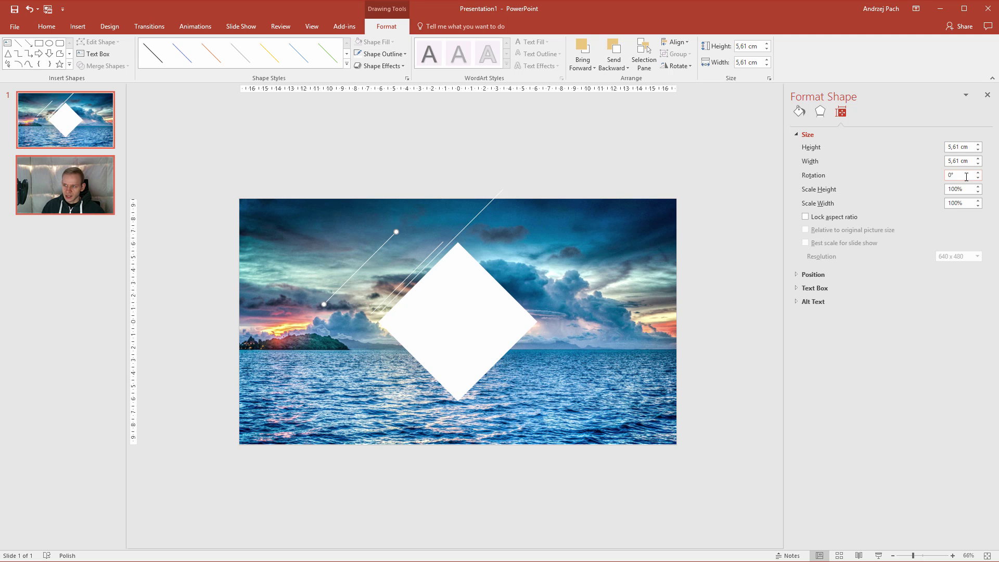
pyautogui.click(966, 177)
pyautogui.write('90')
pyautogui.press('Return')
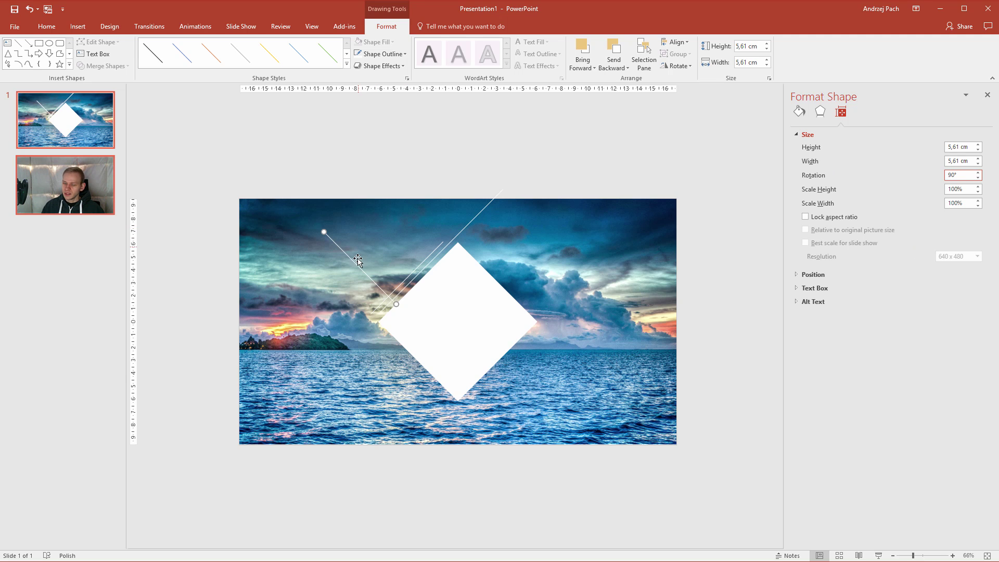
pyautogui.moveTo(358, 260); pyautogui.dragTo(394, 354)
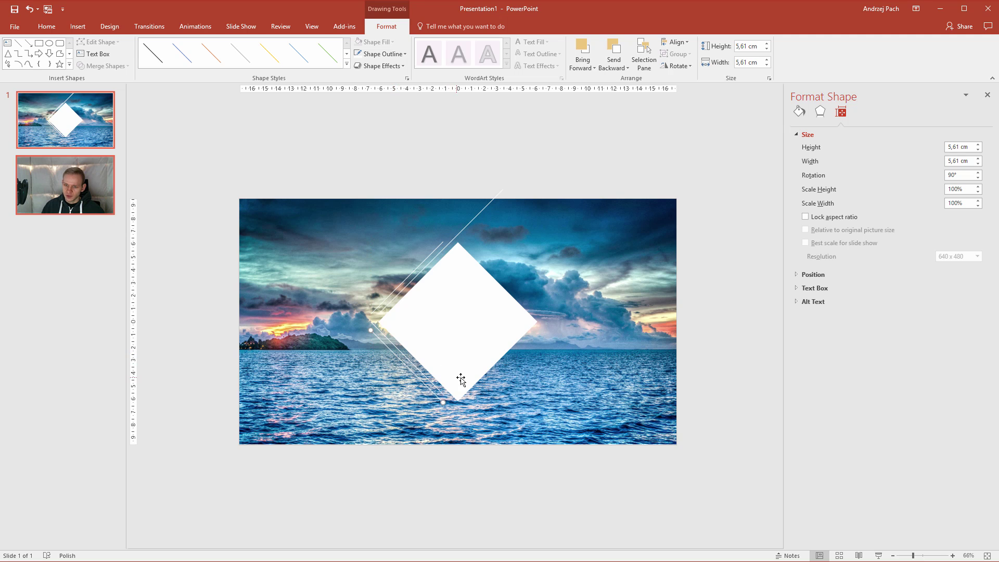
pyautogui.moveTo(446, 402); pyautogui.dragTo(544, 484)
# Copy the long diagonal line twice and shorten one, forming a parallel pair along the diamond's right side.
pyautogui.click(707, 356)
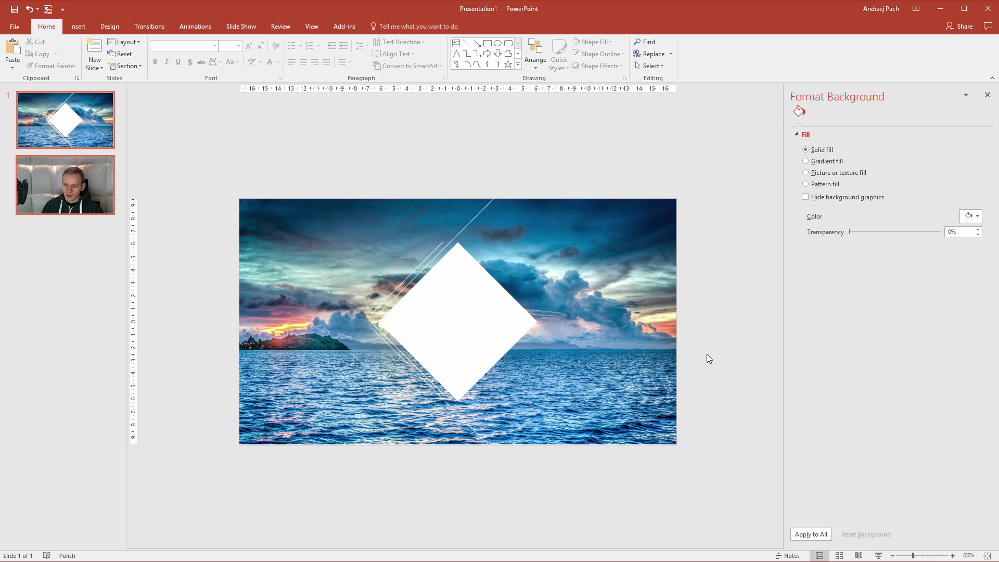
pyautogui.click(430, 253)
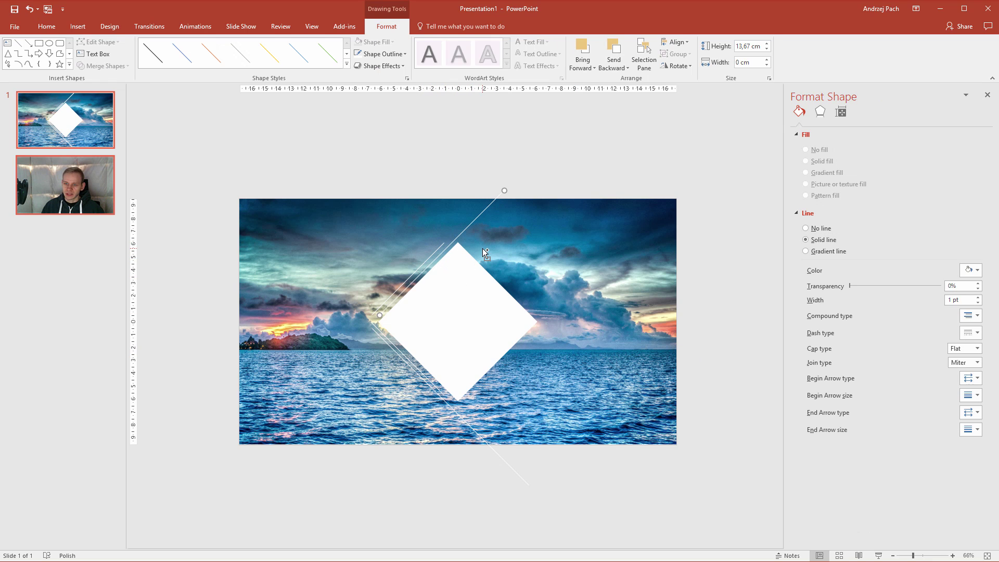
pyautogui.moveTo(483, 250); pyautogui.dragTo(574, 293)
pyautogui.moveTo(433, 390); pyautogui.dragTo(491, 263)
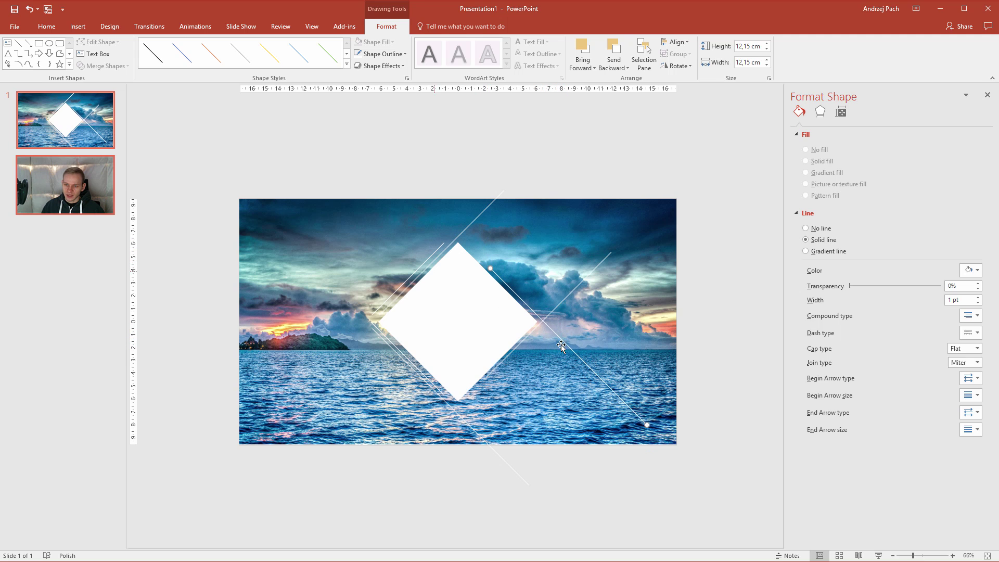
pyautogui.moveTo(645, 425); pyautogui.dragTo(548, 326)
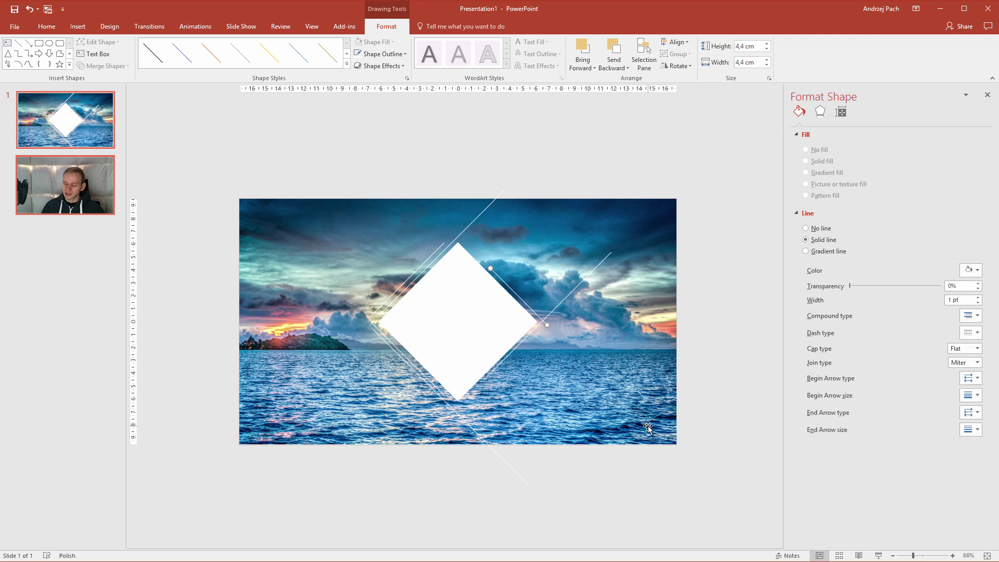
pyautogui.click(672, 386)
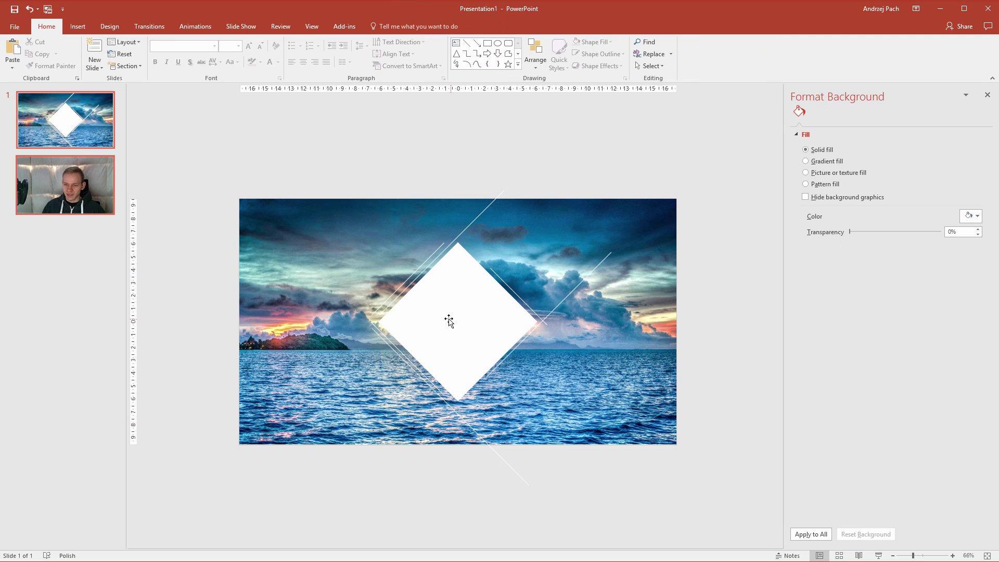
# Add a text box just above the slide reading 'PRESENTATION'.
pyautogui.click(79, 27)
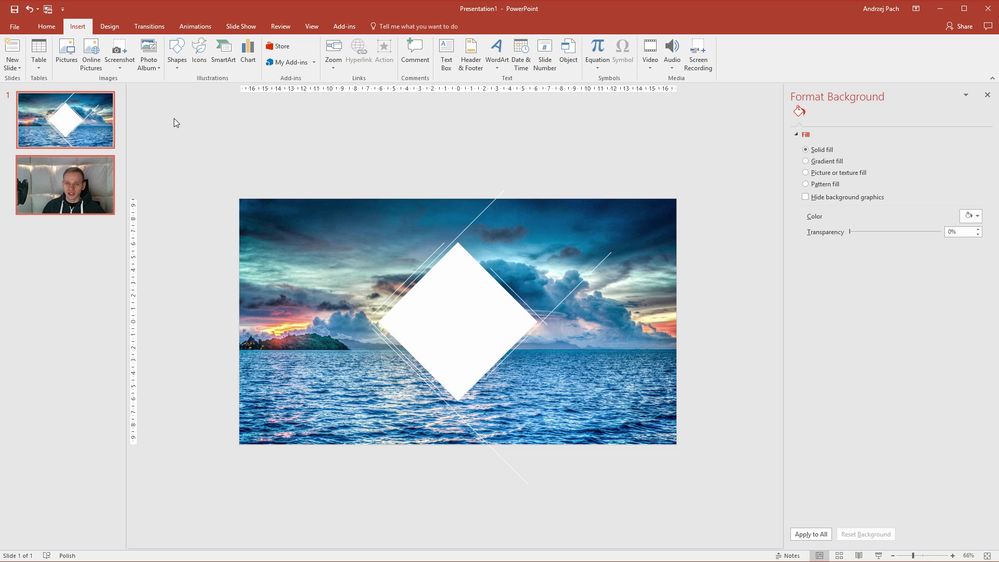
pyautogui.click(446, 52)
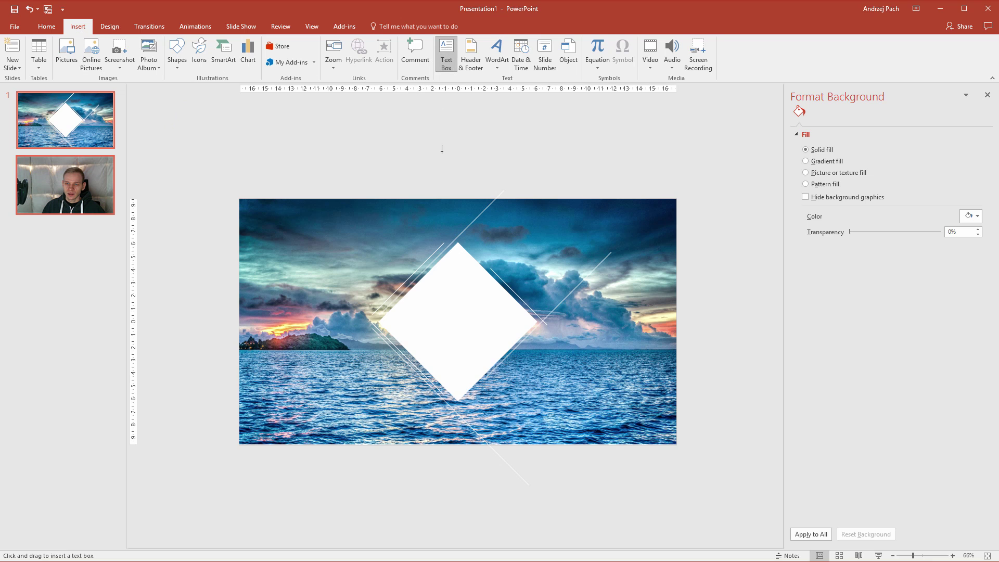
pyautogui.click(447, 175)
pyautogui.write('PRESENTATION')
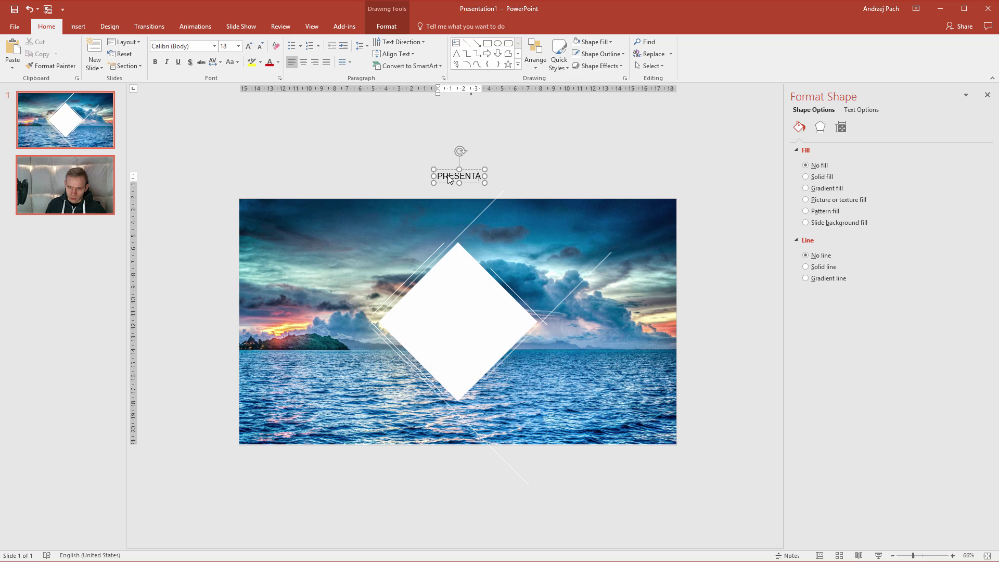
# Duplicate that box below it, retype the copy as 'Clean slide', and select both boxes.
pyautogui.click(487, 184)
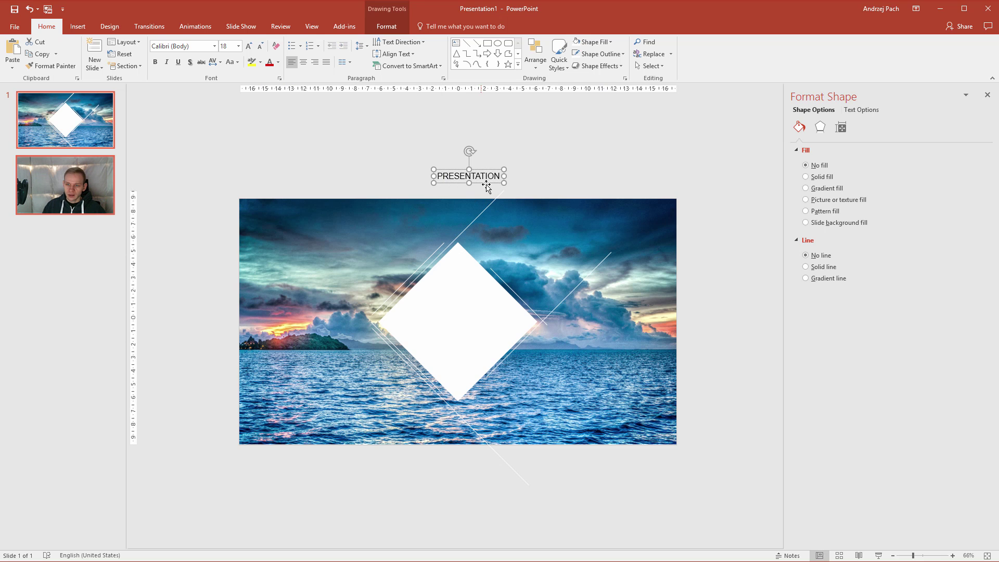
pyautogui.hotkey('ctrl', 'c')
pyautogui.hotkey('ctrl', 'v')
pyautogui.moveTo(488, 192); pyautogui.dragTo(484, 198)
pyautogui.write('Clean ')
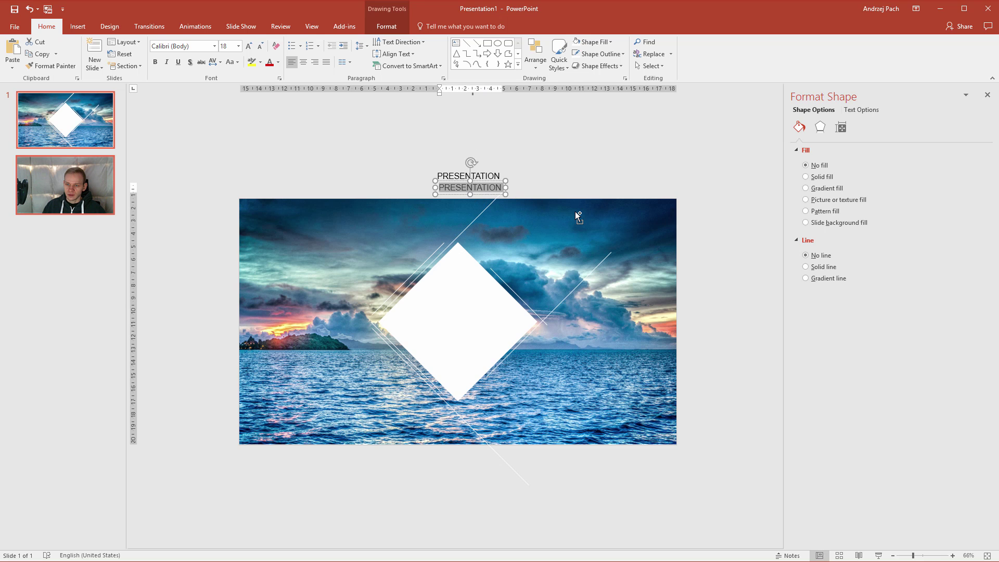
pyautogui.write('slide')
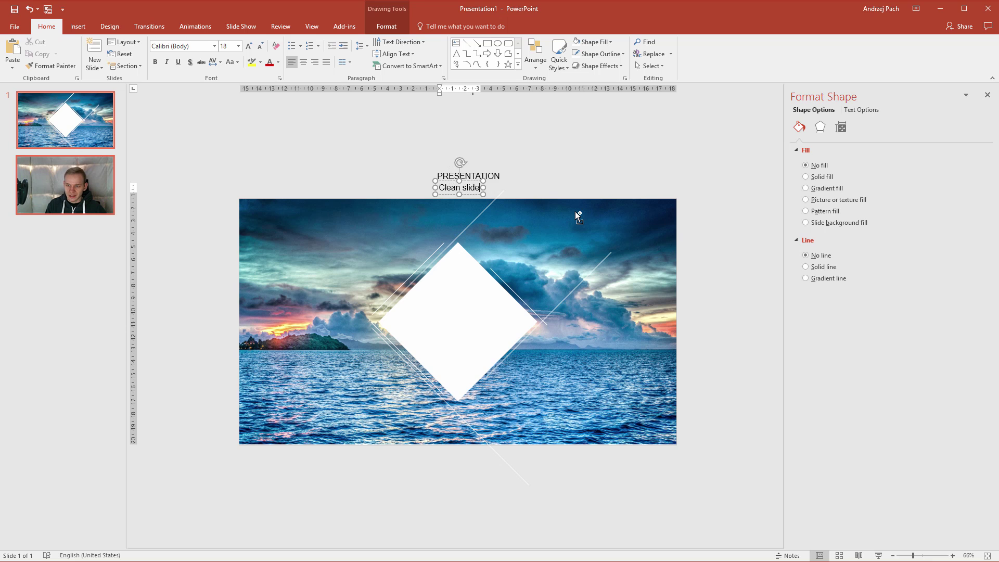
pyautogui.hotkey('ctrl', 'a')
pyautogui.keyDown('shift'); pyautogui.click(448, 169); pyautogui.keyUp('shift')
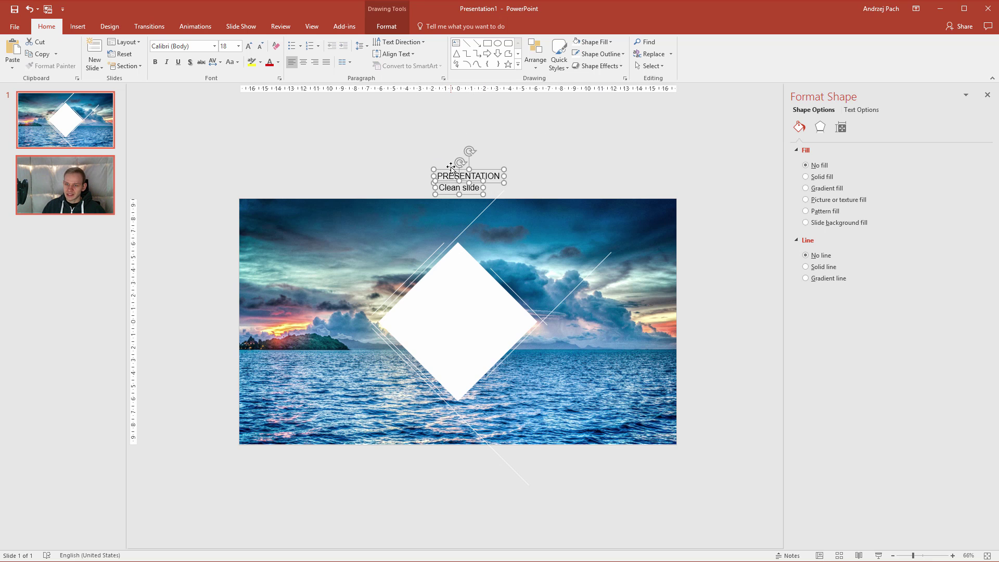
# Nudge PRESENTATION up-left and set both text boxes to the Lato font.
pyautogui.click(447, 154)
pyautogui.click(462, 180)
pyautogui.moveTo(462, 181); pyautogui.dragTo(454, 177)
pyautogui.keyDown('shift'); pyautogui.click(454, 187); pyautogui.keyUp('shift')
pyautogui.click(191, 48)
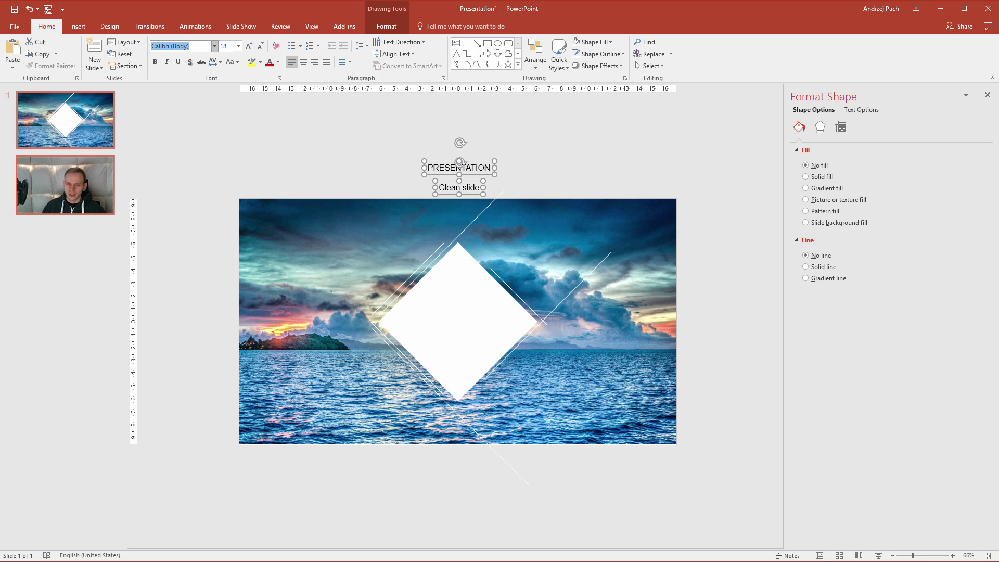
pyautogui.write('Lato')
pyautogui.press('Return')
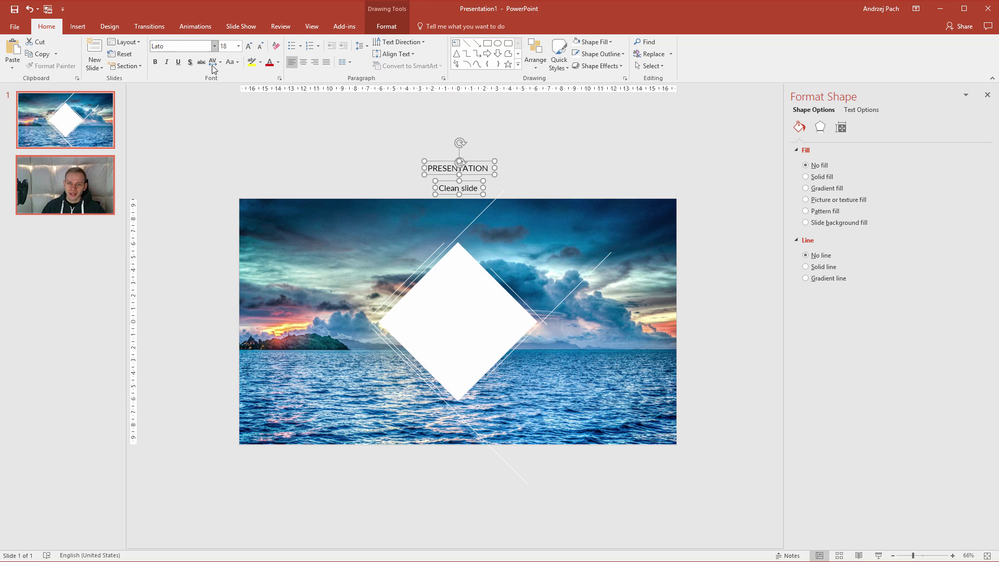
# Make both text lines bold, 24 pt and black.
pyautogui.click(215, 46)
pyautogui.click(215, 46)
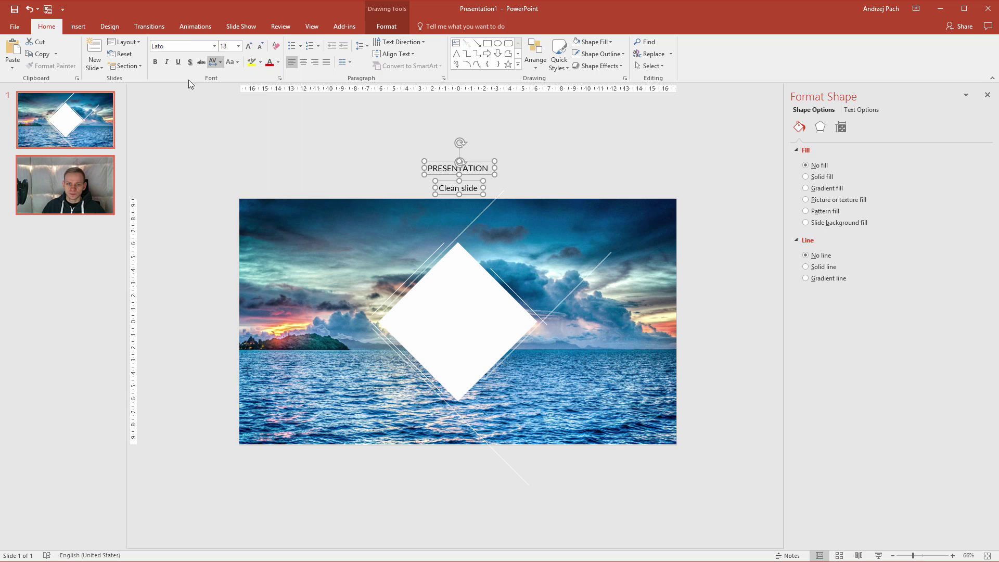
pyautogui.click(157, 62)
pyautogui.click(249, 46)
pyautogui.click(249, 46)
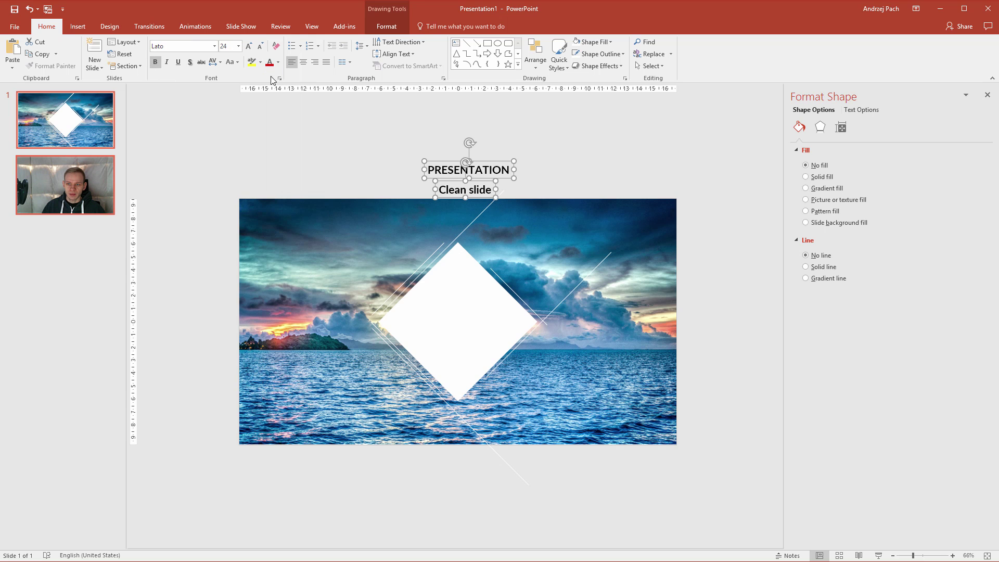
pyautogui.click(278, 62)
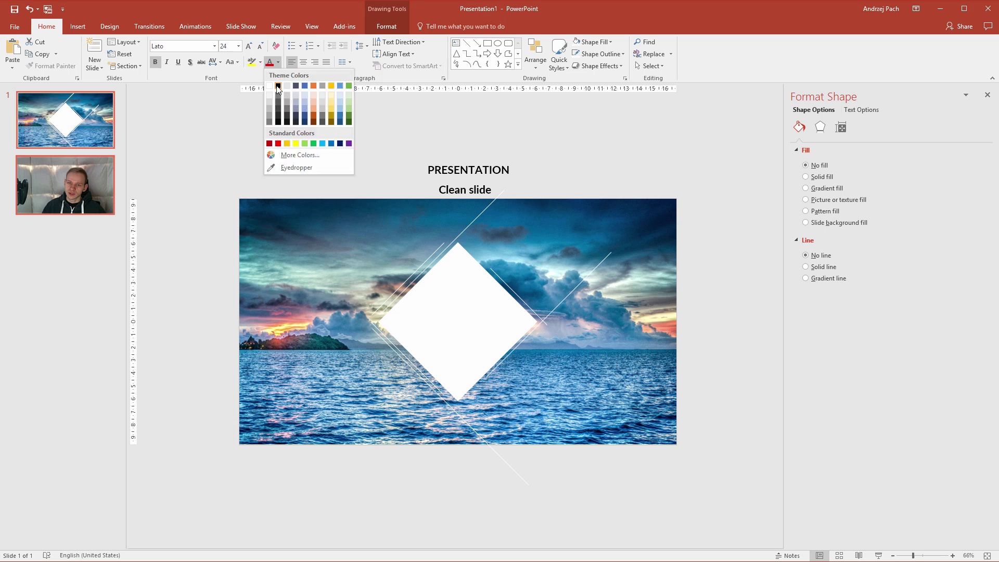
pyautogui.click(278, 87)
# Move both text boxes into the white diamond and select PRESENTATION.
pyautogui.moveTo(456, 161); pyautogui.dragTo(448, 297)
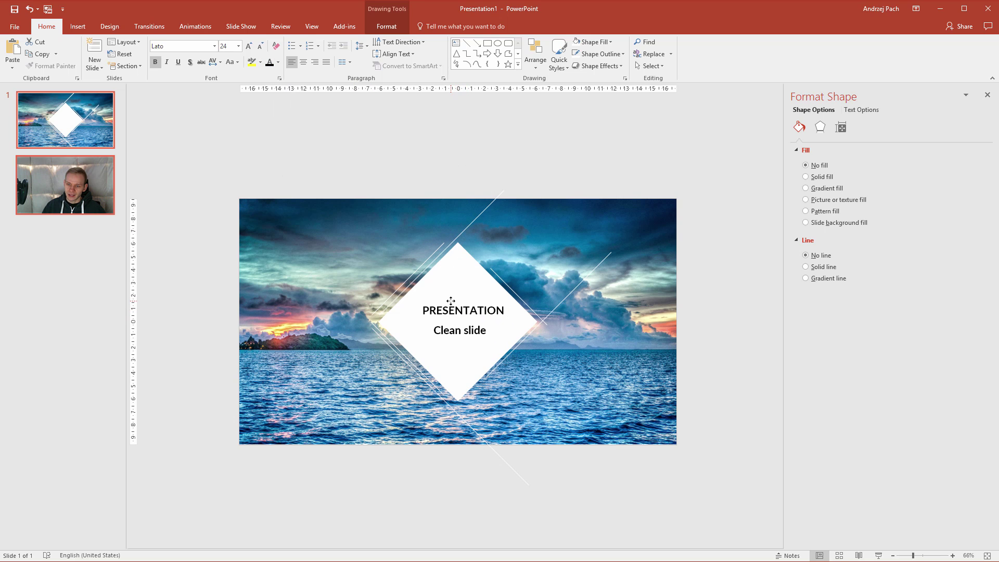
pyautogui.click(451, 304)
pyautogui.doubleClick(453, 304)
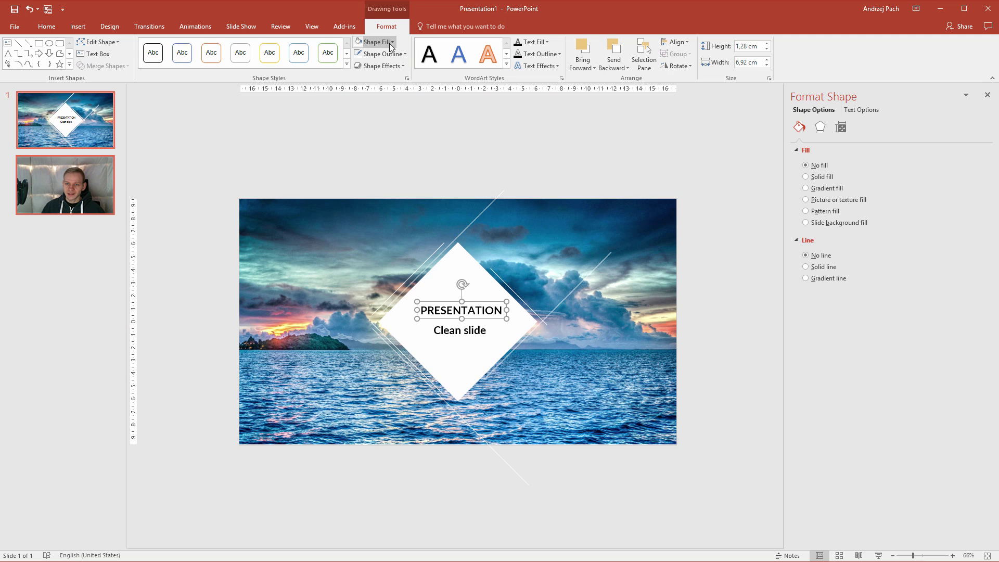
# Colour PRESENTATION dark navy with the eyedropper, sampling the photo's sky.
pyautogui.click(534, 41)
pyautogui.click(566, 160)
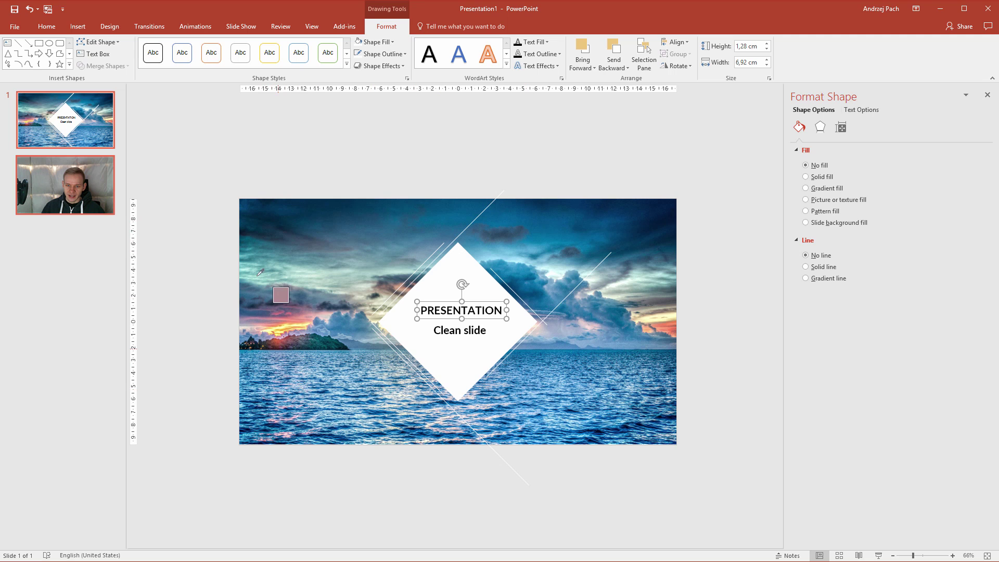
pyautogui.click(274, 223)
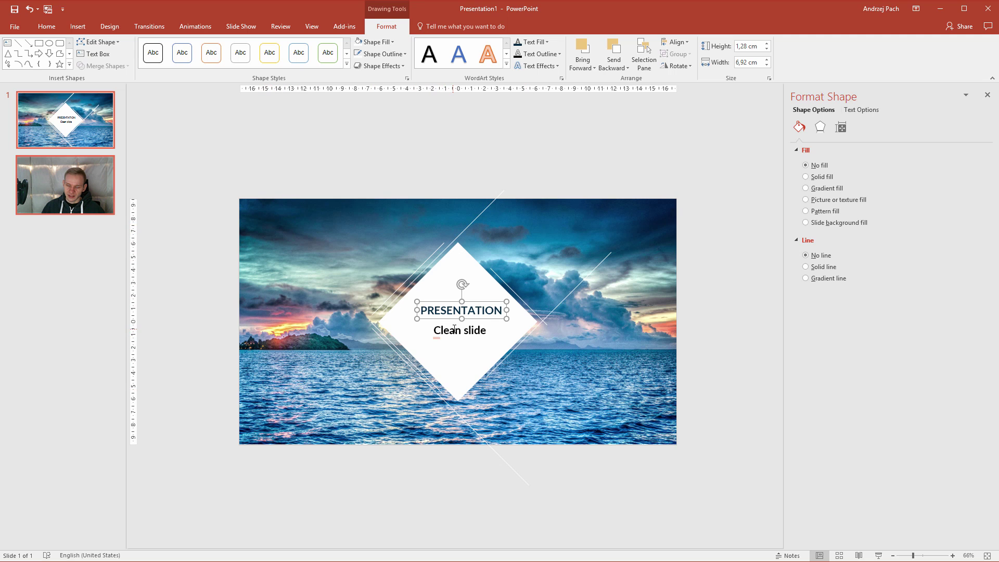
pyautogui.keyDown('ctrl'); pyautogui.scroll(3, 455, 329); pyautogui.keyUp('ctrl')
# Colour 'Clean slide' a lighter blue sampled from the sea in the photo.
pyautogui.click(464, 315)
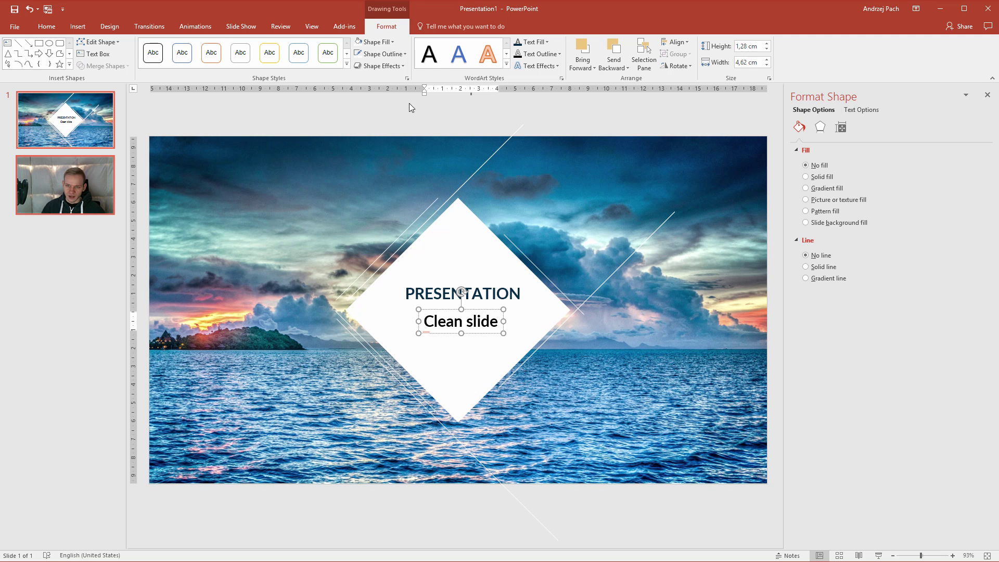
pyautogui.click(481, 313)
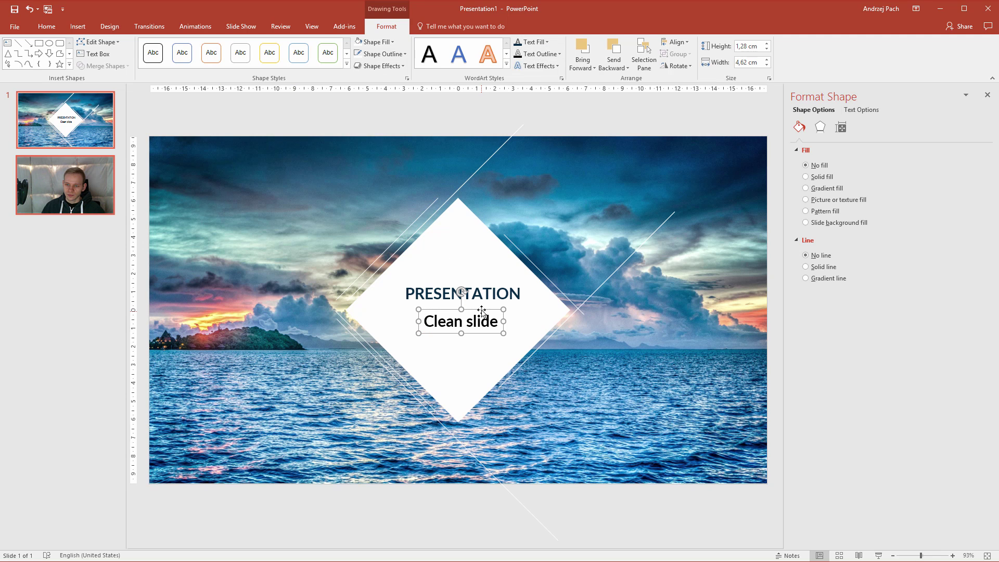
pyautogui.click(542, 42)
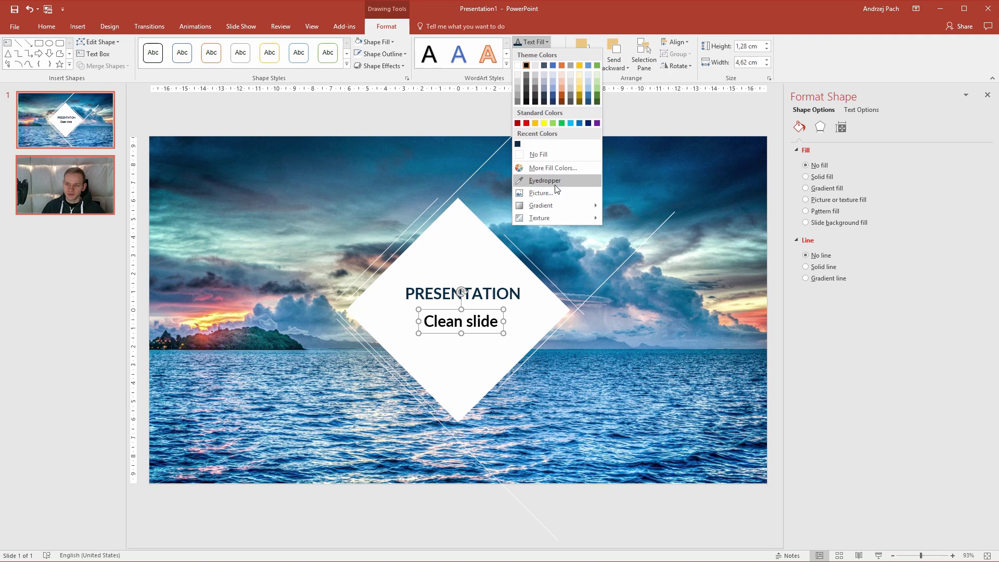
pyautogui.click(544, 181)
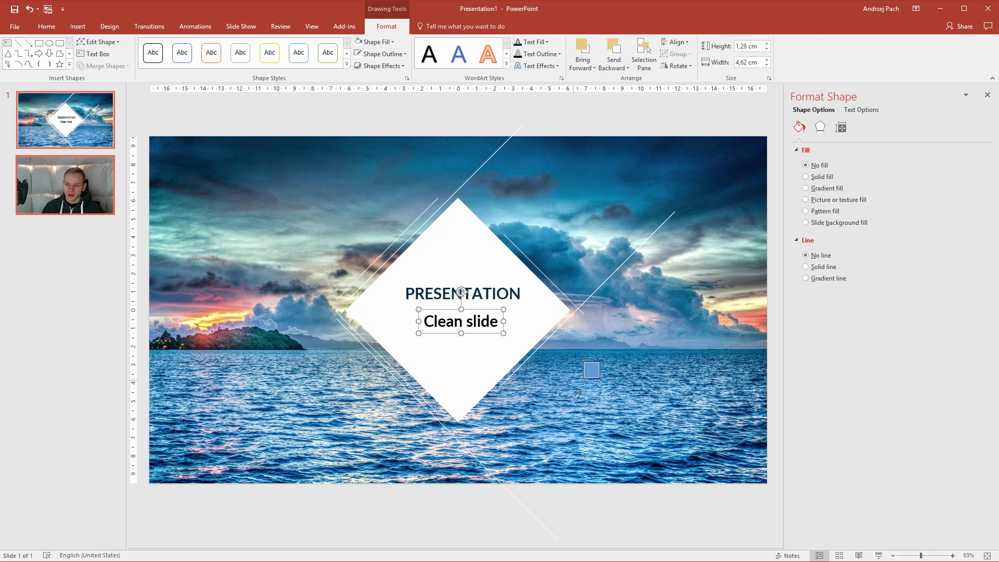
pyautogui.click(677, 470)
pyautogui.scroll(-4, 575, 315)
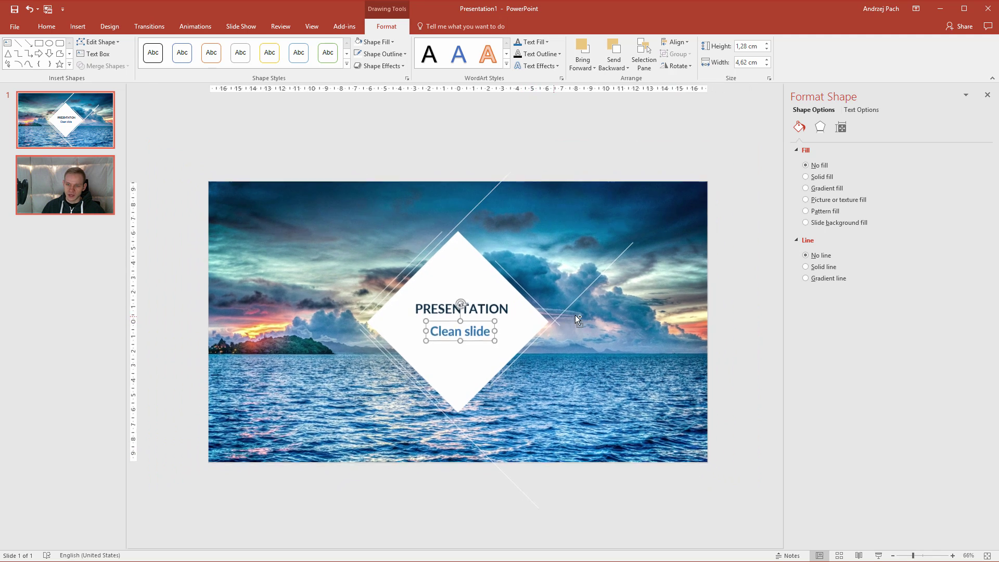
pyautogui.click(733, 346)
pyautogui.scroll(3, 623, 350)
# Enlarge both PRESENTATION and Clean slide from 24 to 32 pt.
pyautogui.click(465, 315)
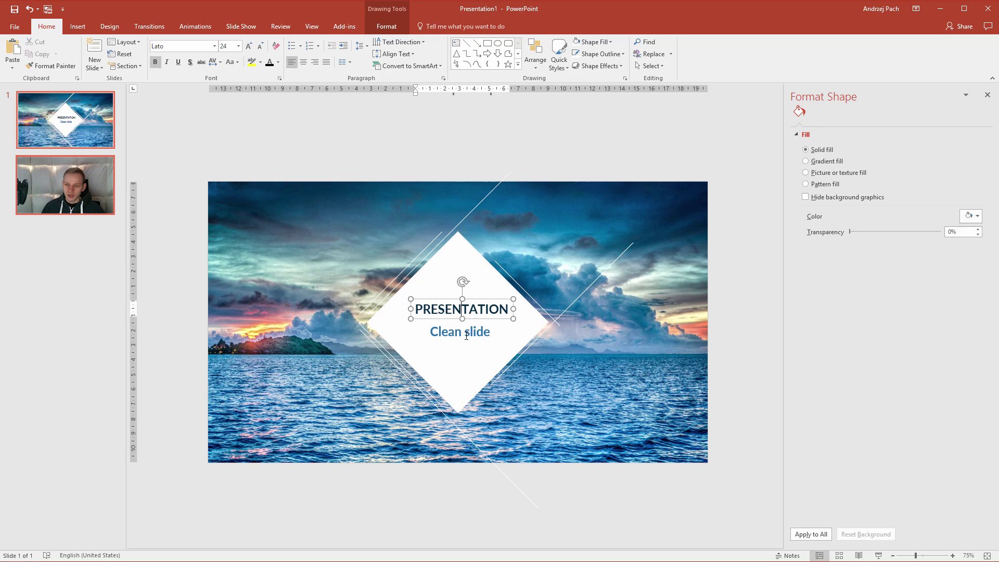
pyautogui.keyDown('shift'); pyautogui.click(467, 336); pyautogui.keyUp('shift')
pyautogui.click(247, 47)
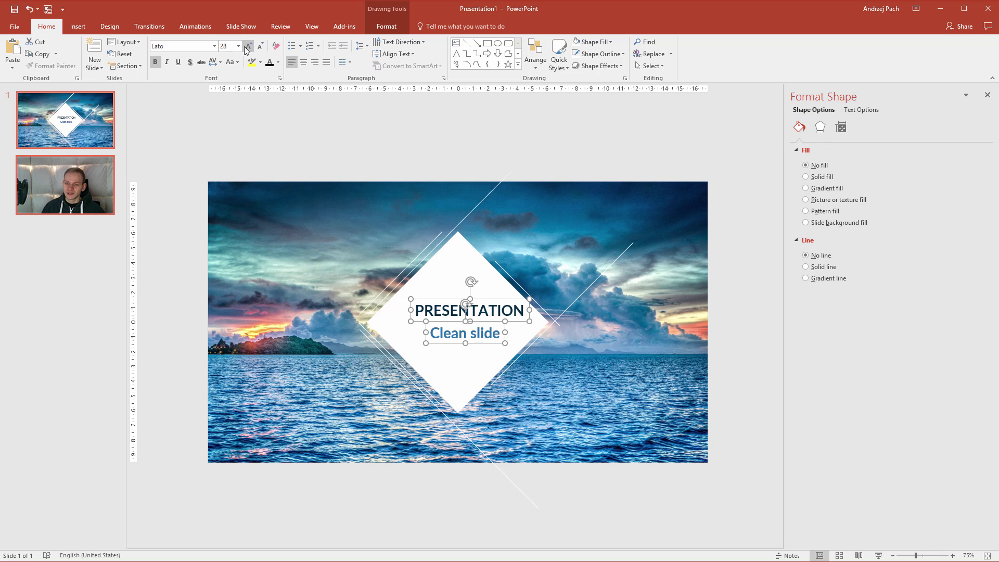
pyautogui.click(247, 47)
# Shift both boxes left to recentre them, with Clean slide centred under PRESENTATION.
pyautogui.moveTo(436, 300); pyautogui.dragTo(419, 298)
pyautogui.click(435, 346)
pyautogui.click(439, 346)
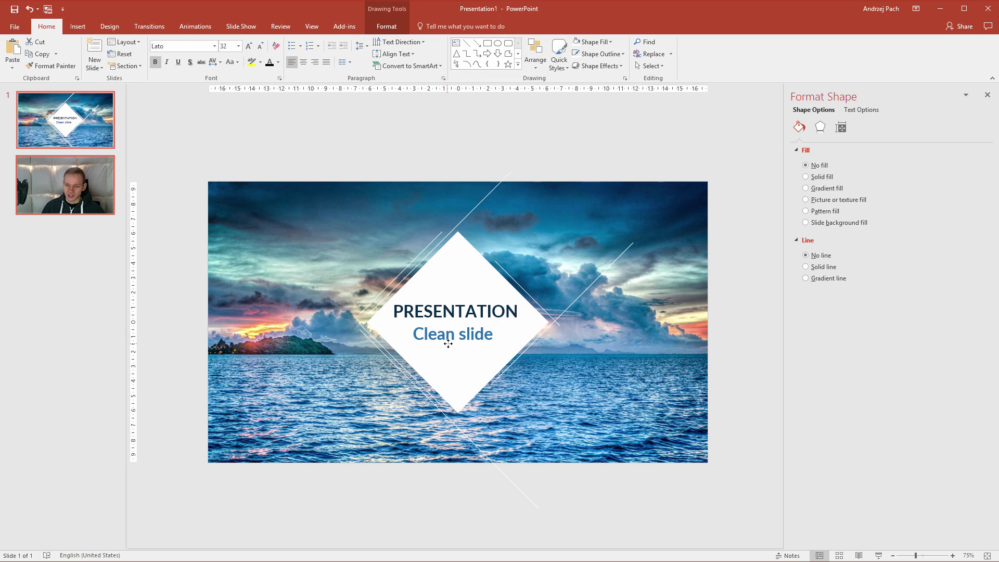
pyautogui.moveTo(446, 342); pyautogui.dragTo(452, 344)
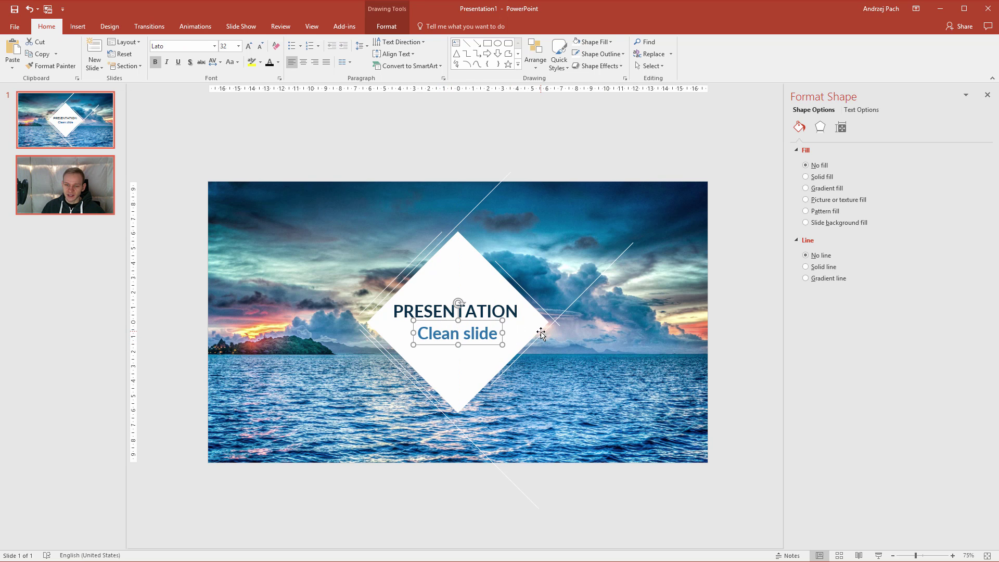
pyautogui.click(530, 165)
pyautogui.scroll(-1, 532, 164)
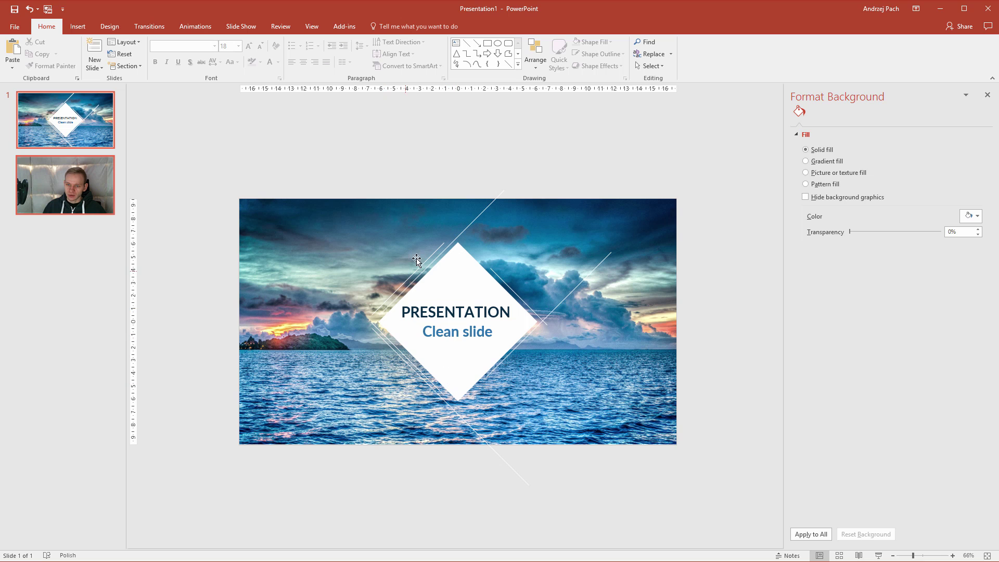
# Duplicate the sea photo and crop the copy to a Diamond shape.
pyautogui.click(325, 239)
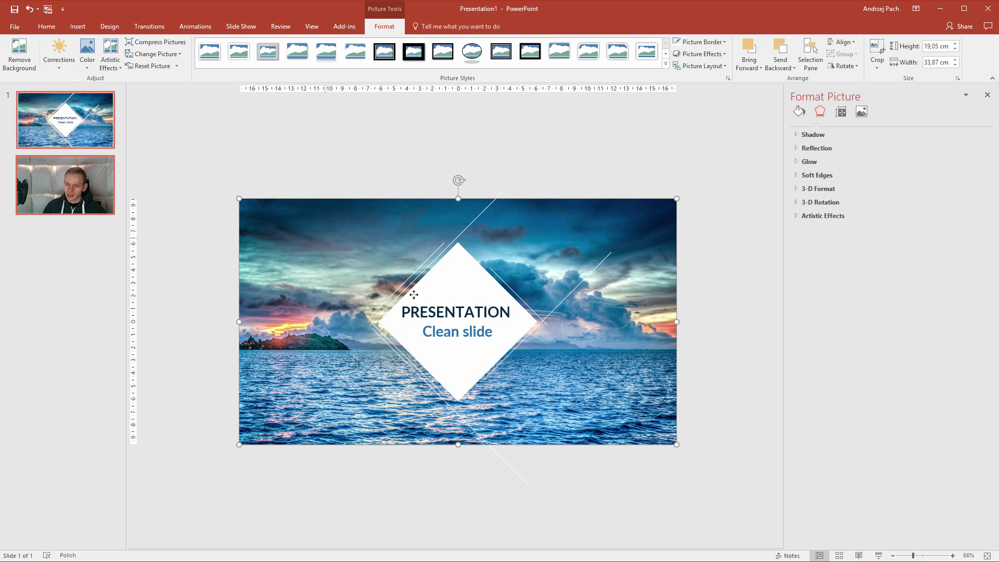
pyautogui.hotkey('ctrl', 'c')
pyautogui.hotkey('ctrl', 'v')
pyautogui.scroll(-2, 442, 318)
pyautogui.moveTo(385, 287); pyautogui.dragTo(525, 297)
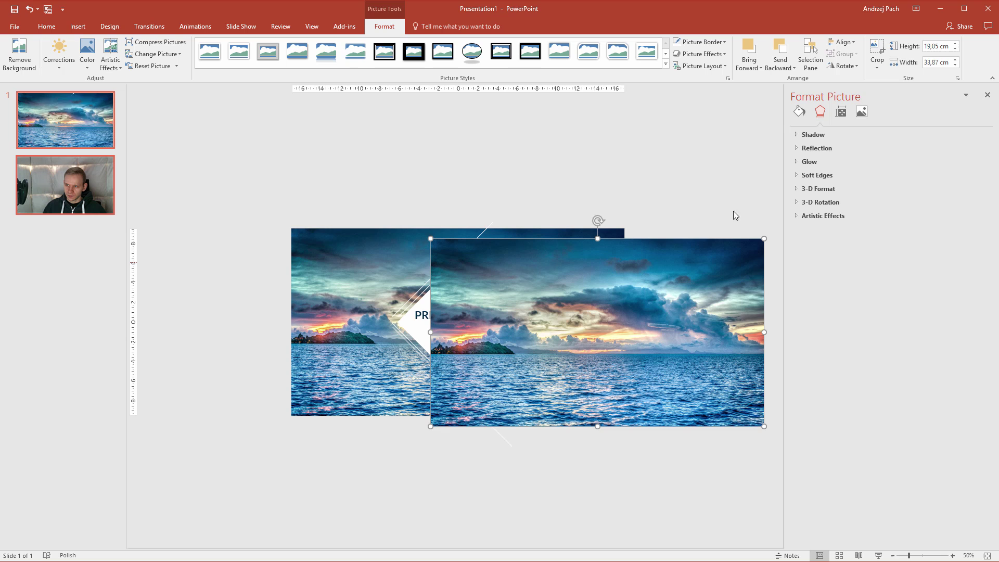
pyautogui.click(877, 64)
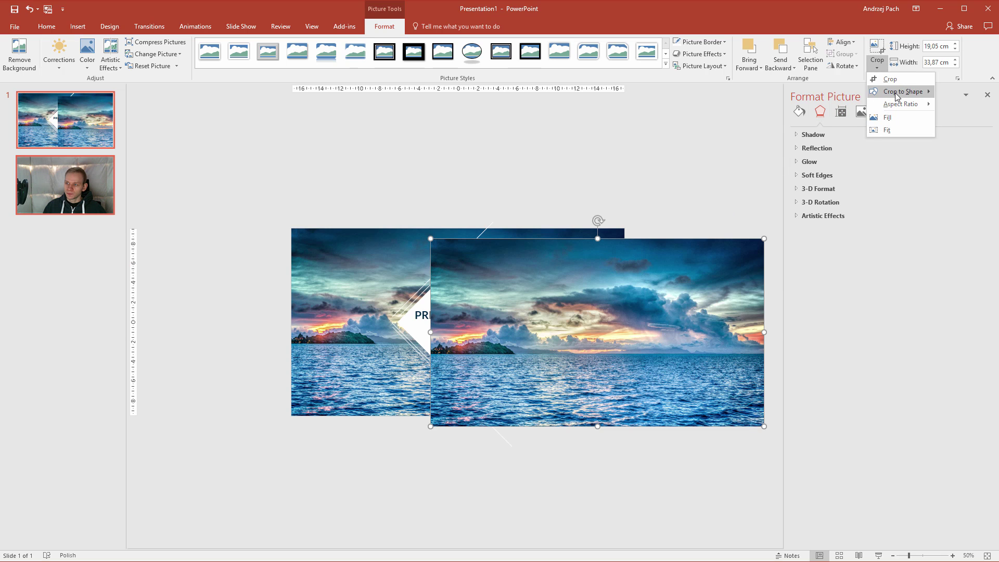
pyautogui.moveTo(904, 92)
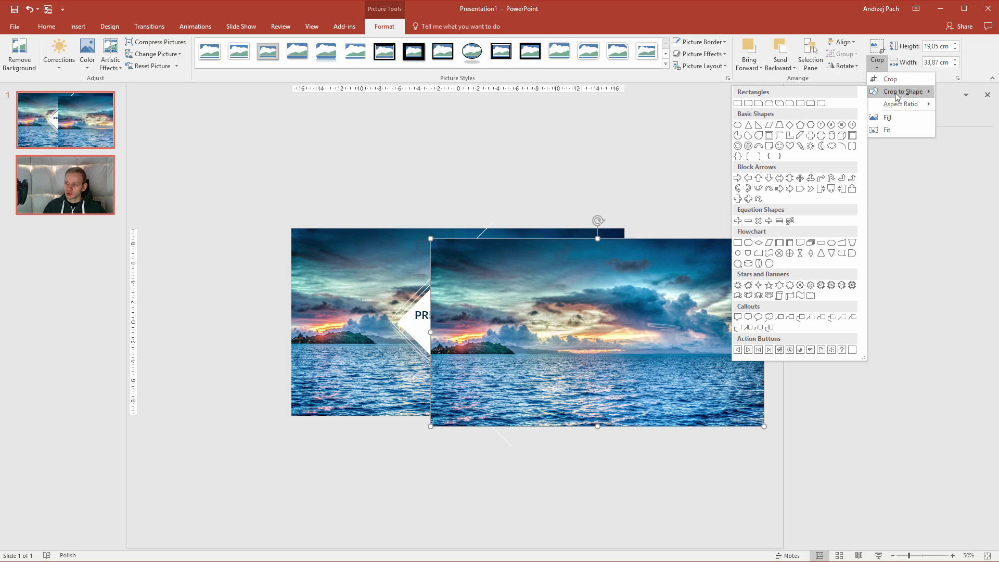
pyautogui.click(790, 125)
pyautogui.moveTo(614, 331); pyautogui.dragTo(575, 226)
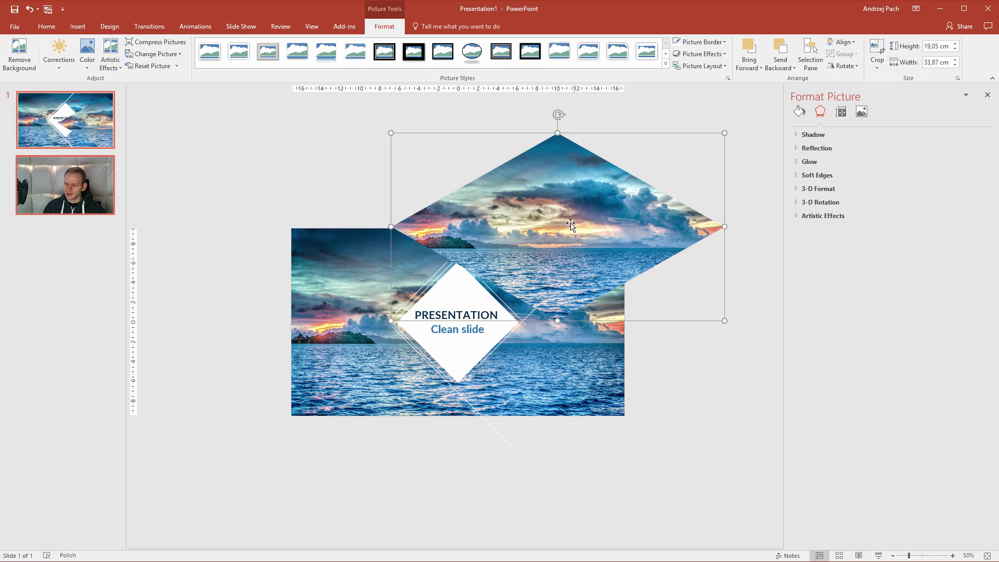
# Set the diamond crop to a 1:1 aspect ratio and reframe the photo inside it.
pyautogui.click(878, 65)
pyautogui.moveTo(891, 108)
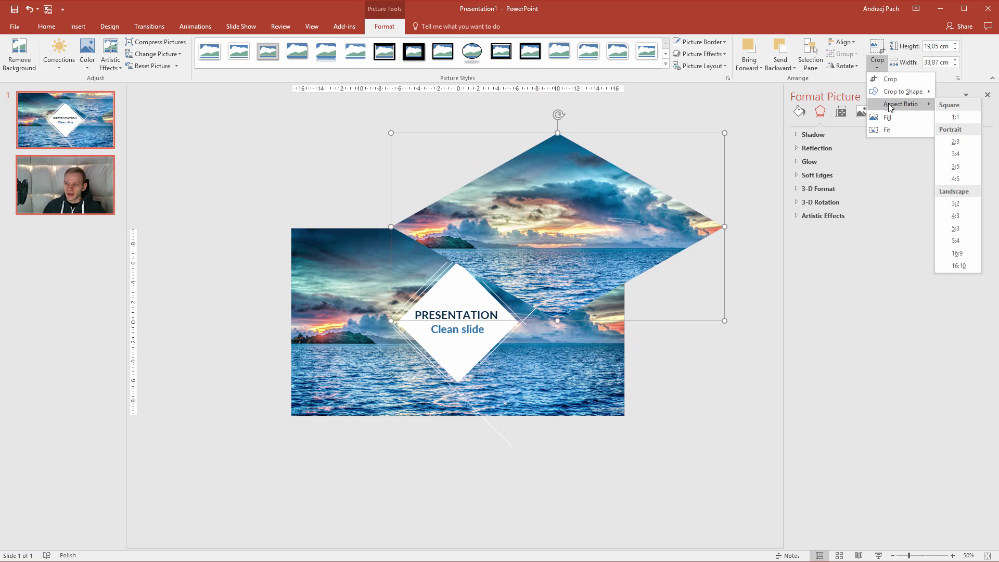
pyautogui.click(964, 117)
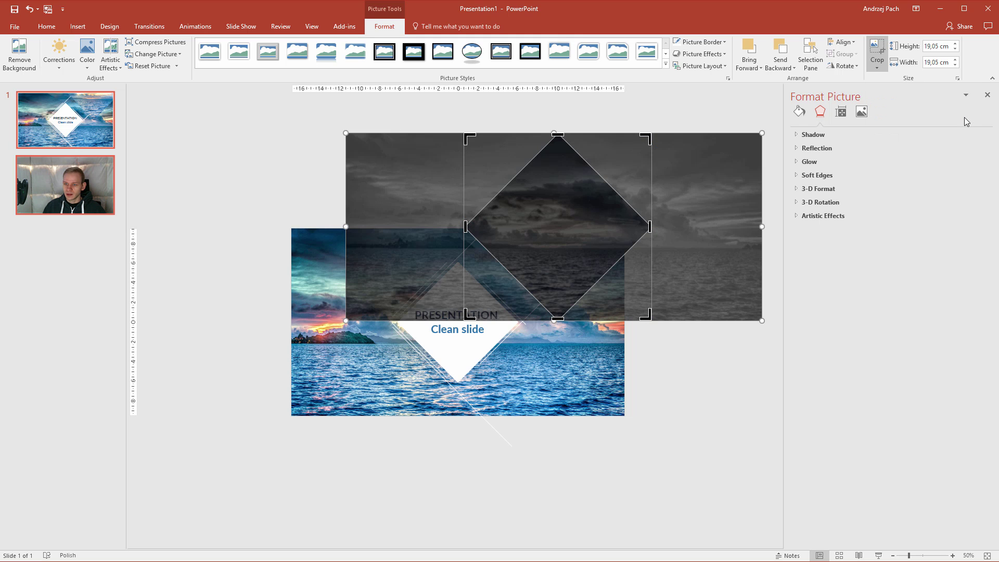
pyautogui.moveTo(593, 189); pyautogui.dragTo(590, 214)
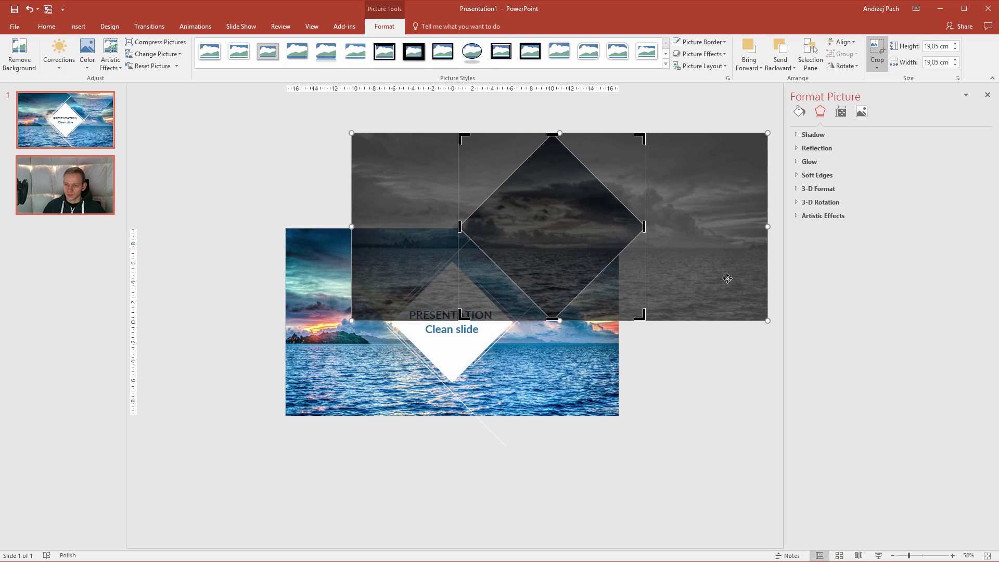
pyautogui.moveTo(769, 321); pyautogui.dragTo(769, 343)
pyautogui.moveTo(580, 248); pyautogui.dragTo(485, 298)
pyautogui.click(877, 52)
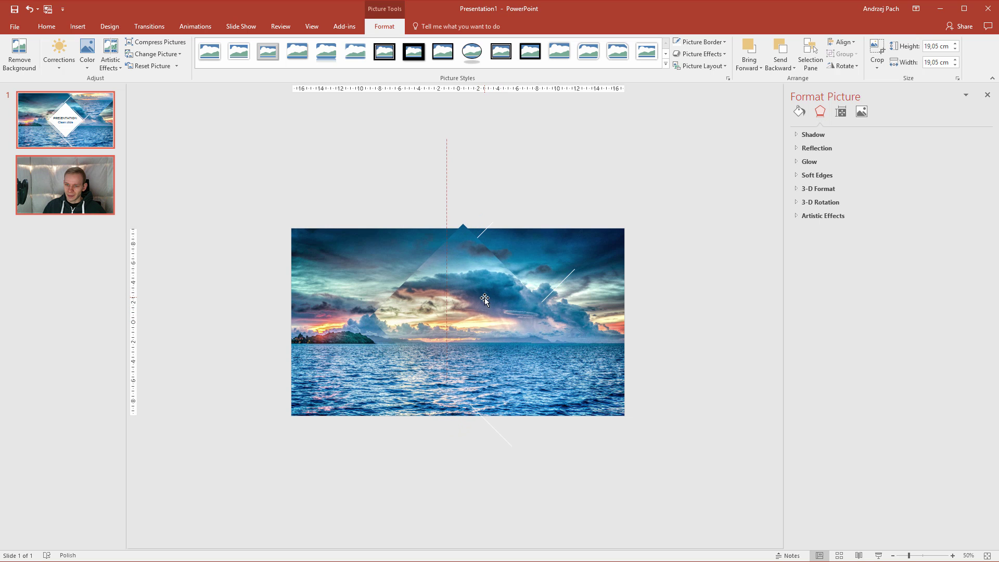
# Review the diamond photo's Color recolor options and close them without changes.
pyautogui.click(586, 317)
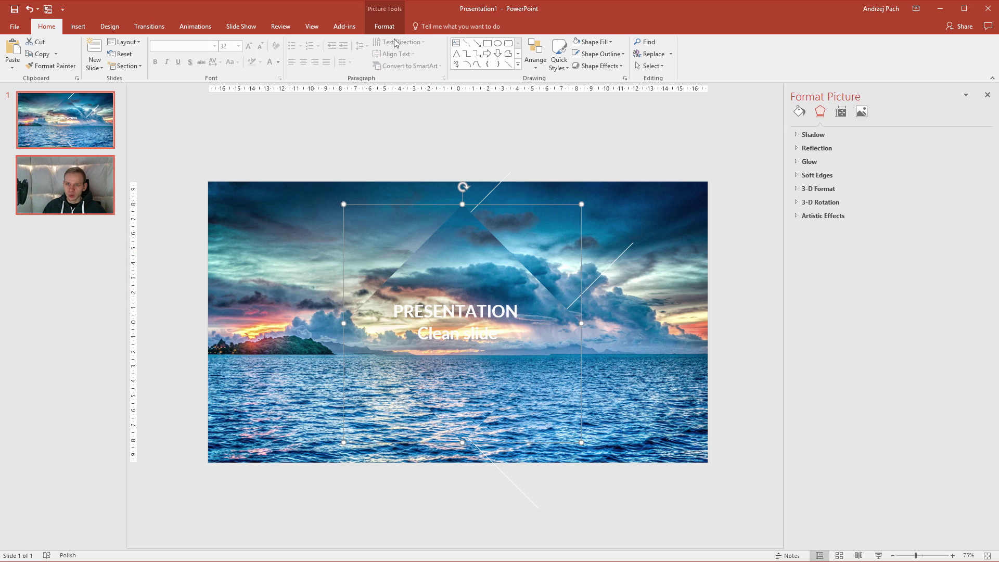
pyautogui.click(385, 27)
pyautogui.click(87, 52)
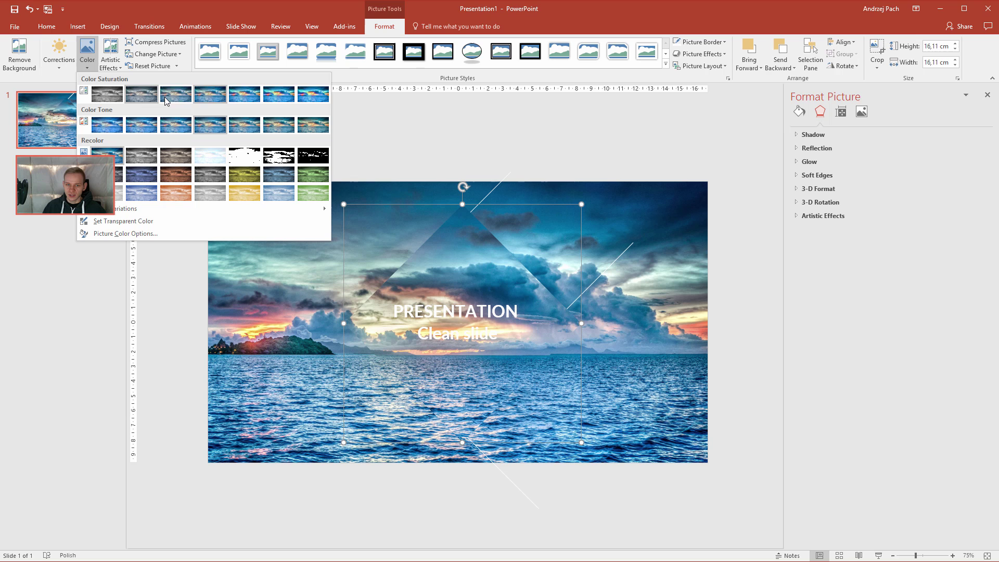
pyautogui.press('Escape')
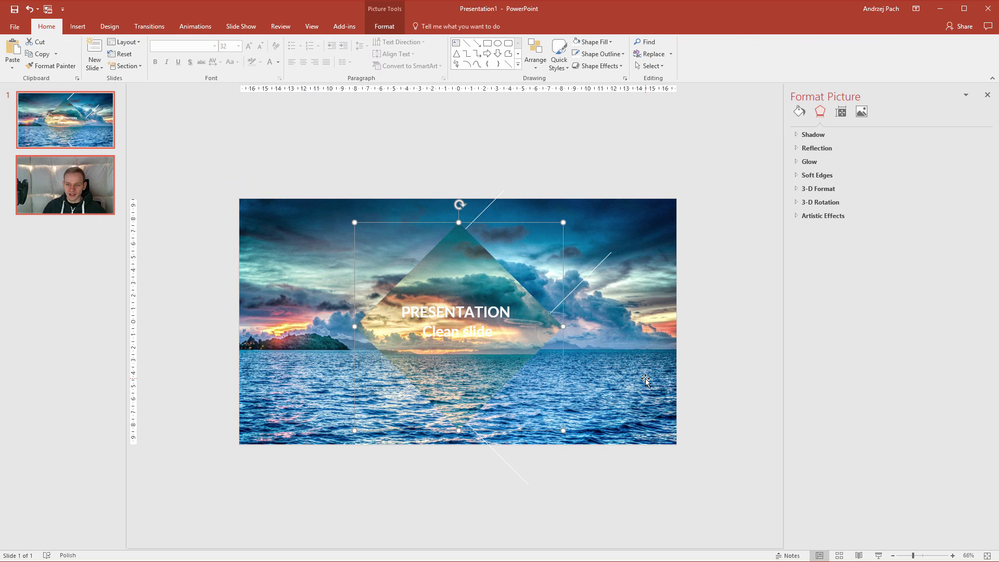